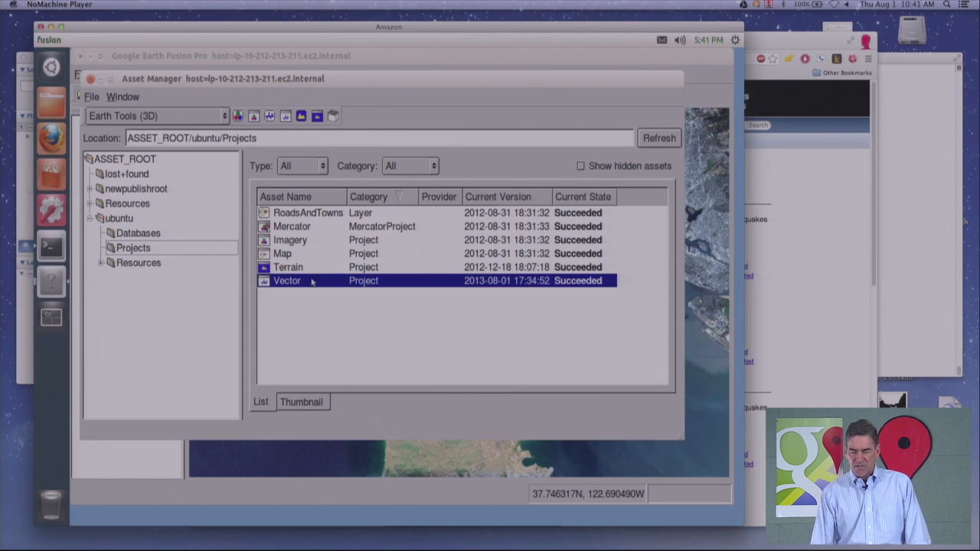
- Copy the link address of the past-7-days Colored by Depth earthquake KML feed on the USGS page
left_click(846, 173)
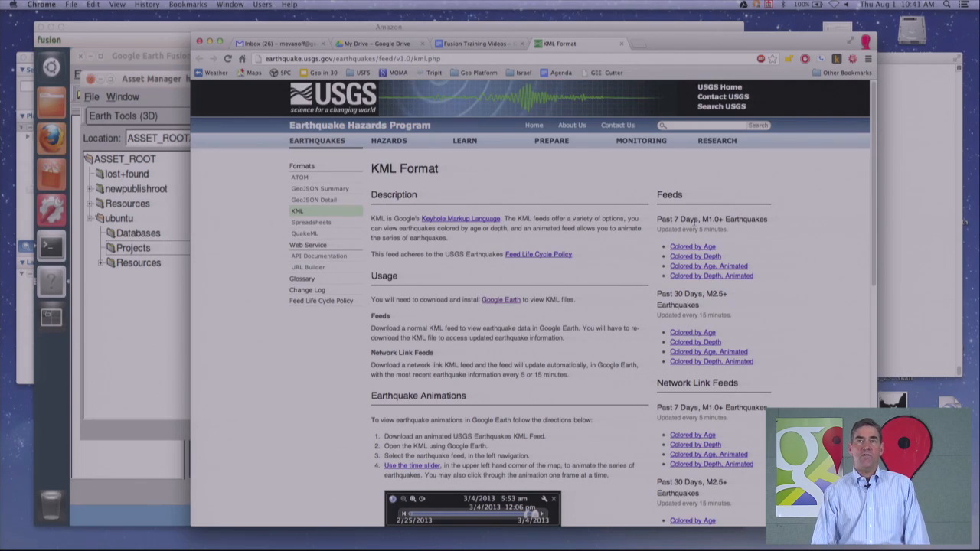
right_click(691, 259)
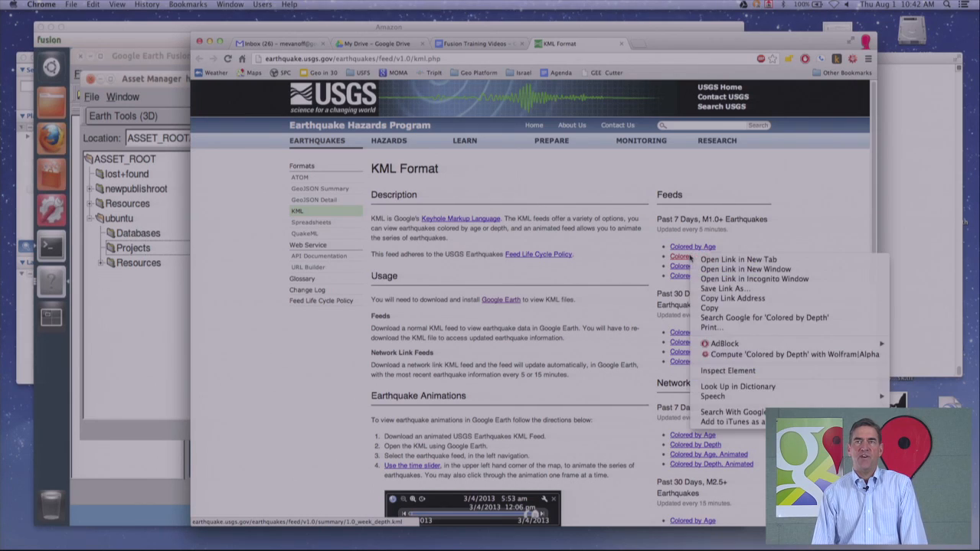
left_click(731, 298)
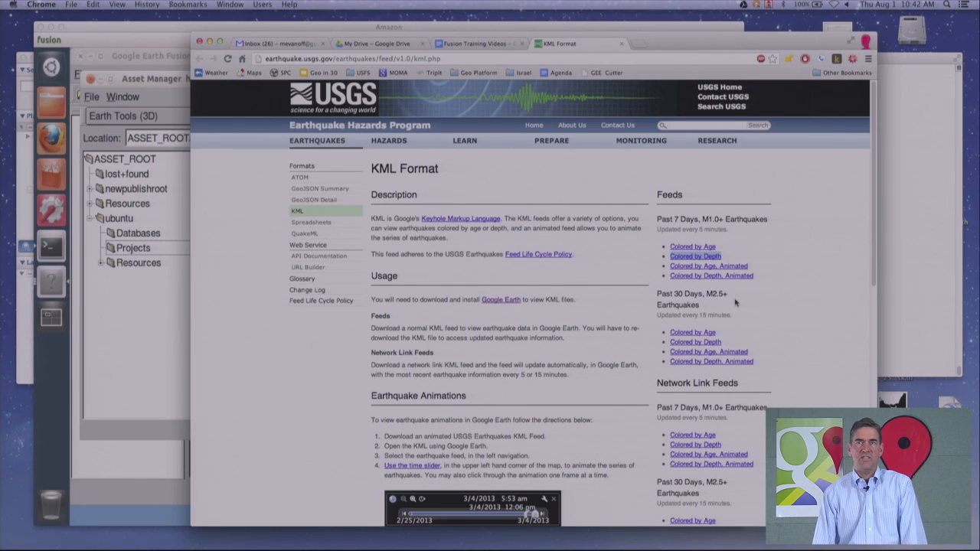
- Return to the Asset Manager and open the Vector project in ubuntu/Projects
left_click(158, 316)
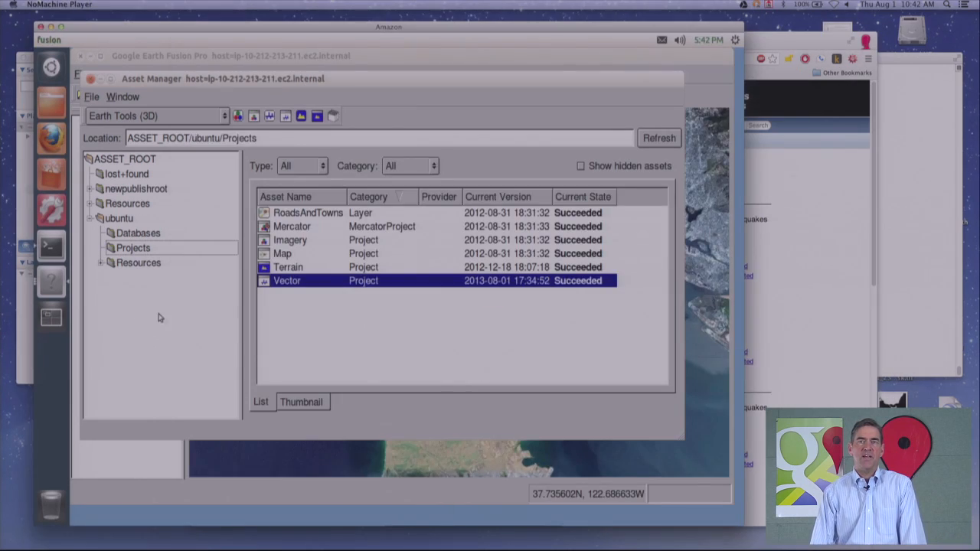
double_click(277, 283)
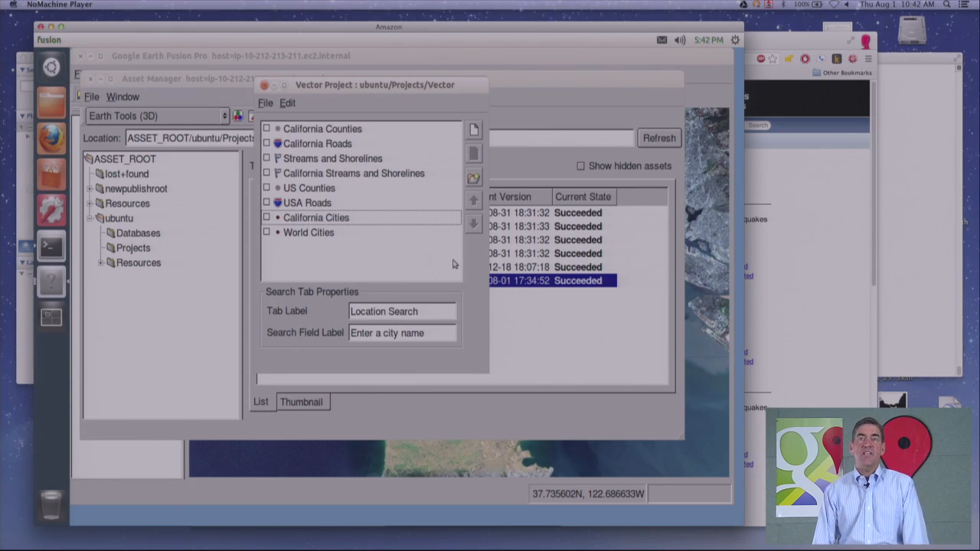
- Add the california_roads_line resource from ASSET_ROOT/ubuntu/Resources/Vector as a new layer in the project
left_click(474, 132)
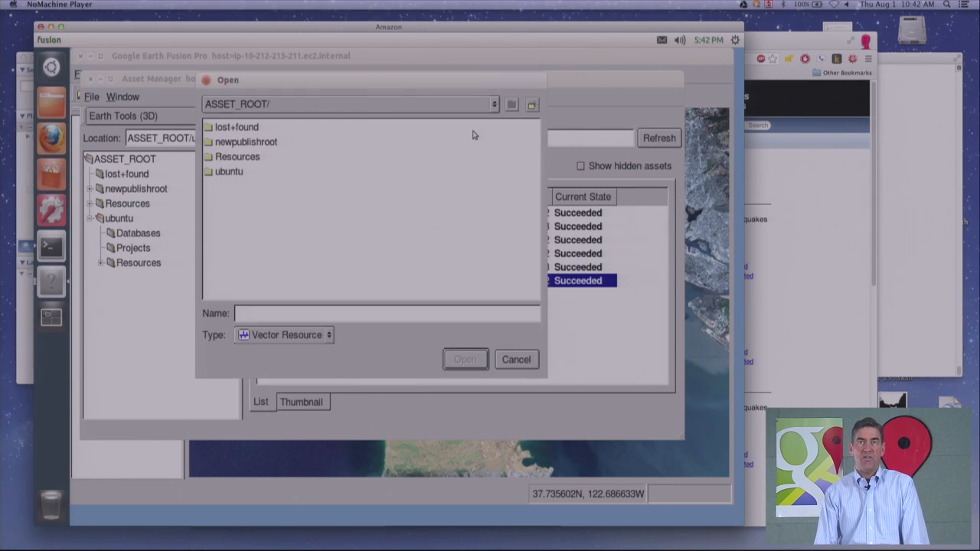
double_click(234, 159)
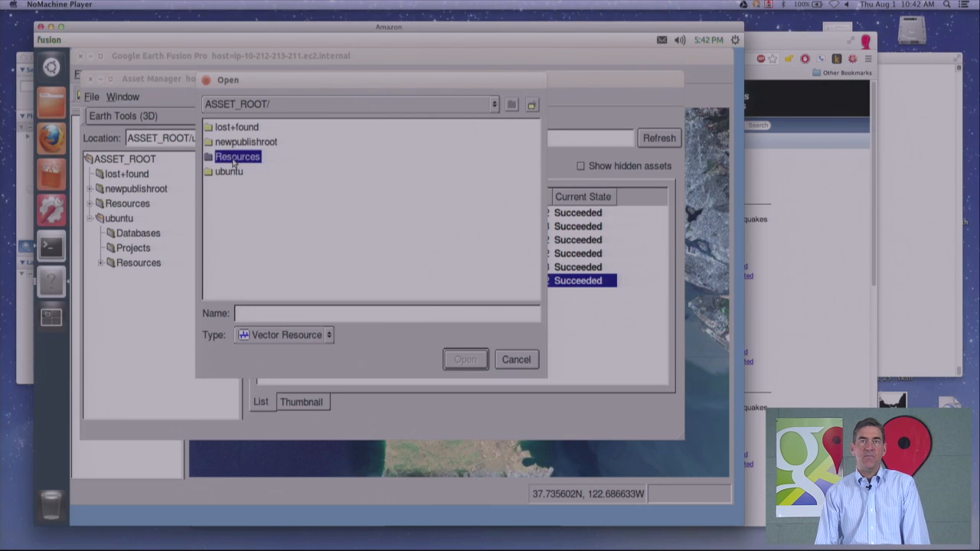
double_click(229, 128)
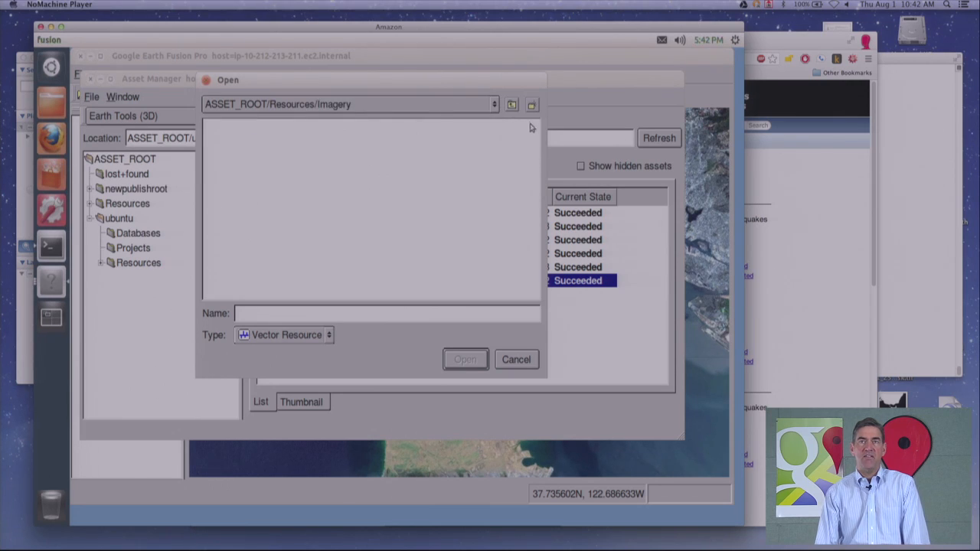
left_click(512, 106)
left_click(512, 106)
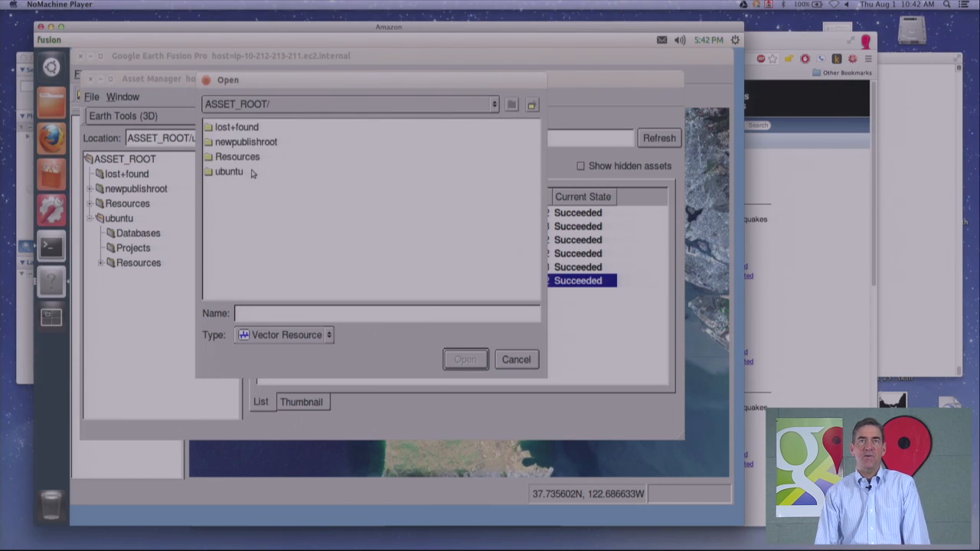
double_click(227, 172)
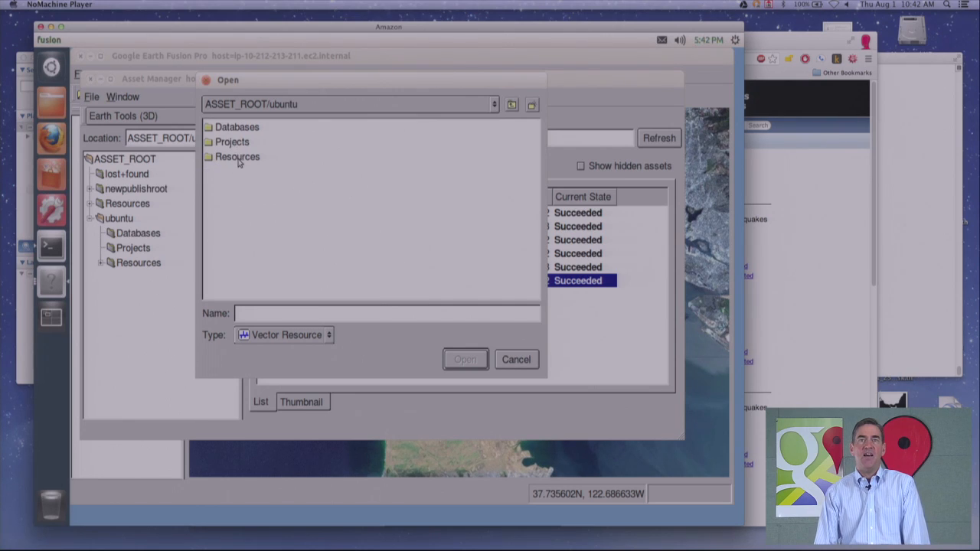
double_click(239, 159)
double_click(229, 158)
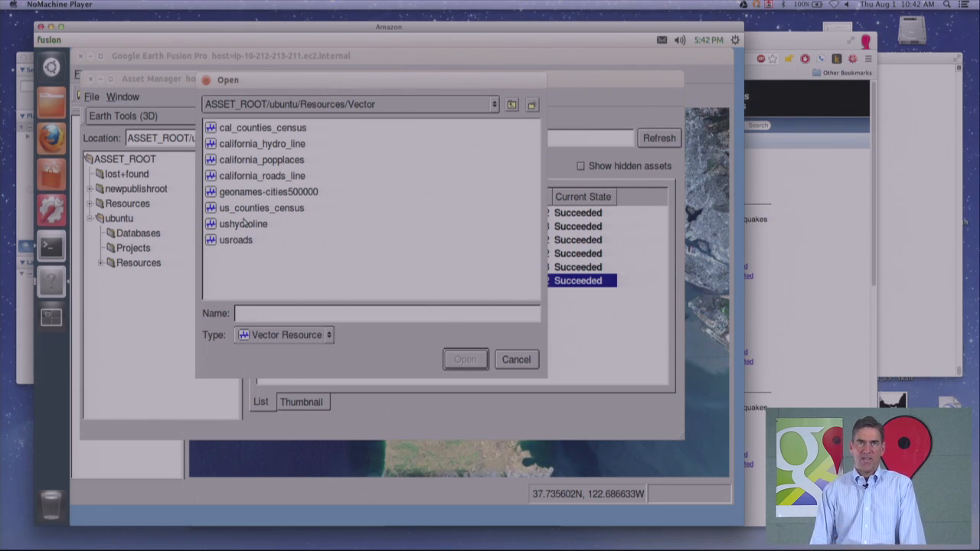
double_click(248, 176)
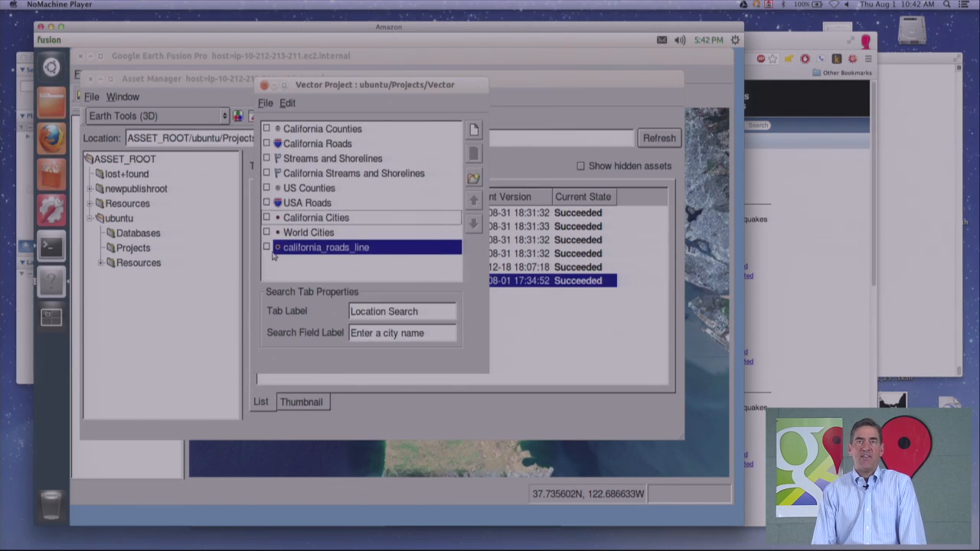
- Open the new layer's properties and rename the layer Earthquakes
right_click(345, 251)
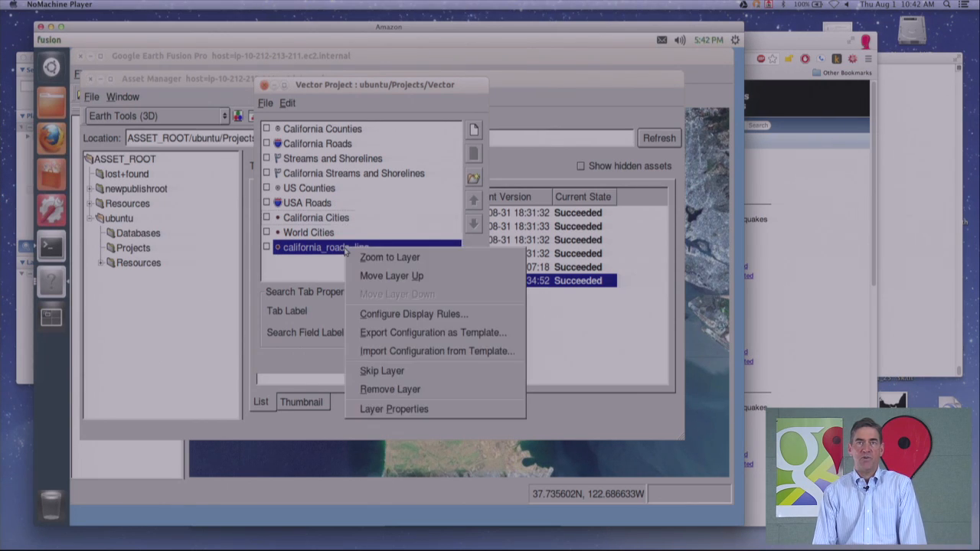
left_click(412, 410)
left_click_drag(420, 107, 363, 83)
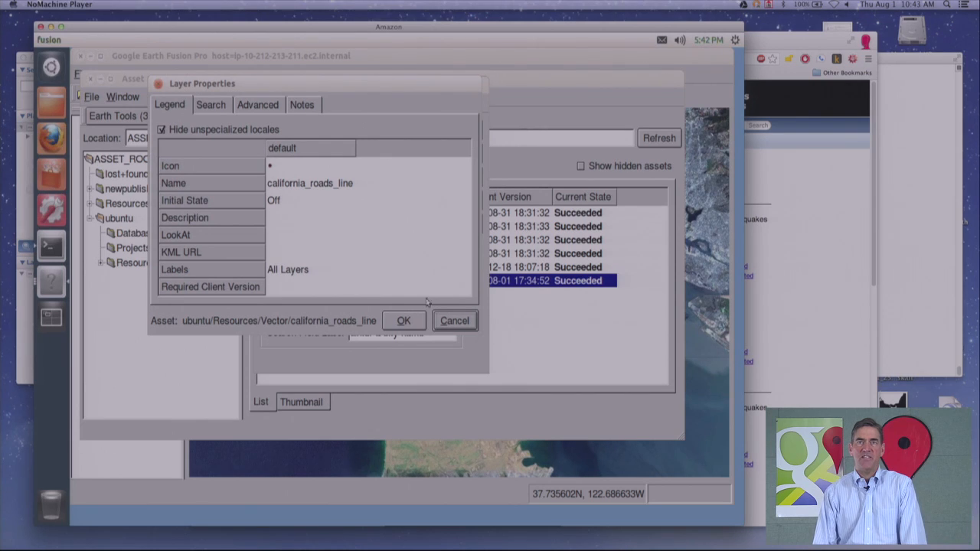
double_click(310, 183)
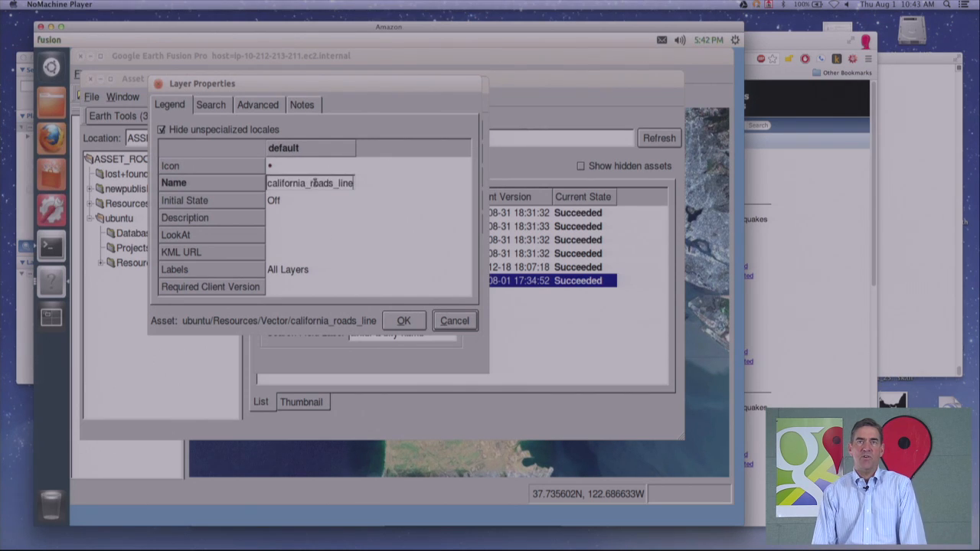
double_click(351, 184)
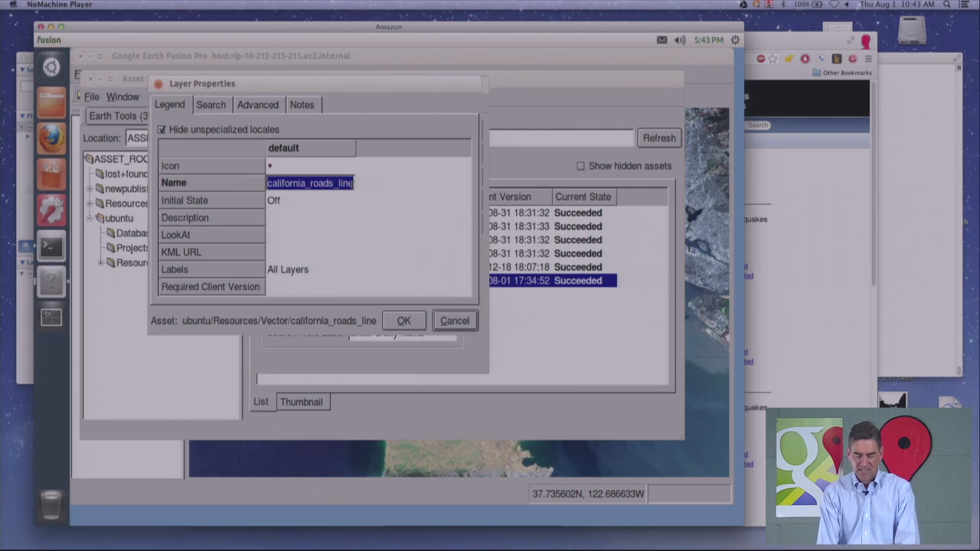
type("Ear")
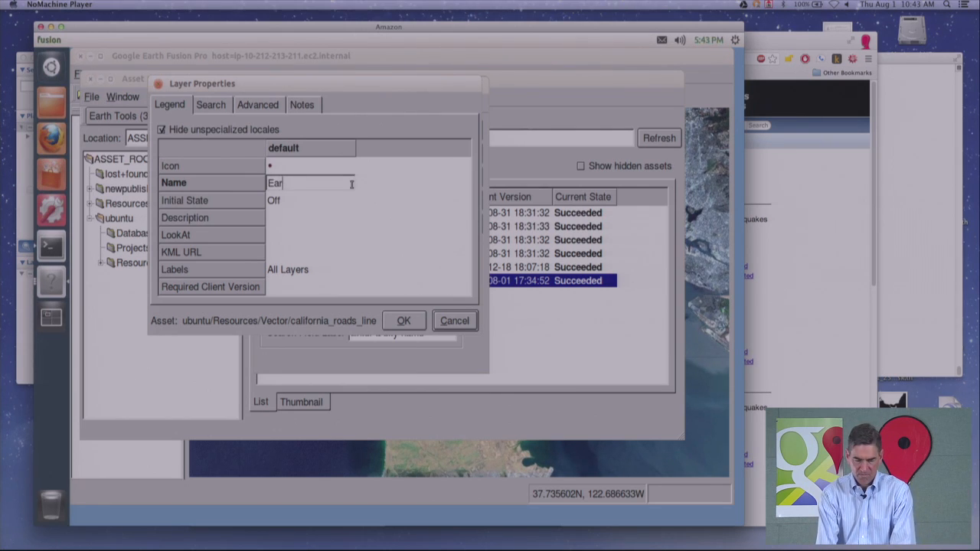
type("thquakes")
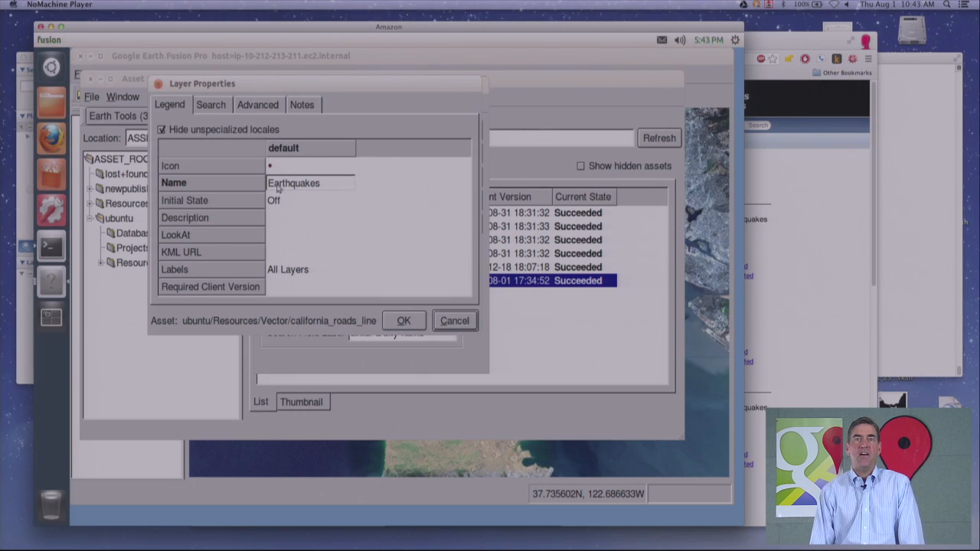
- Paste the copied USGS feed link into the layer's KML URL field and widen the value column
left_click(278, 253)
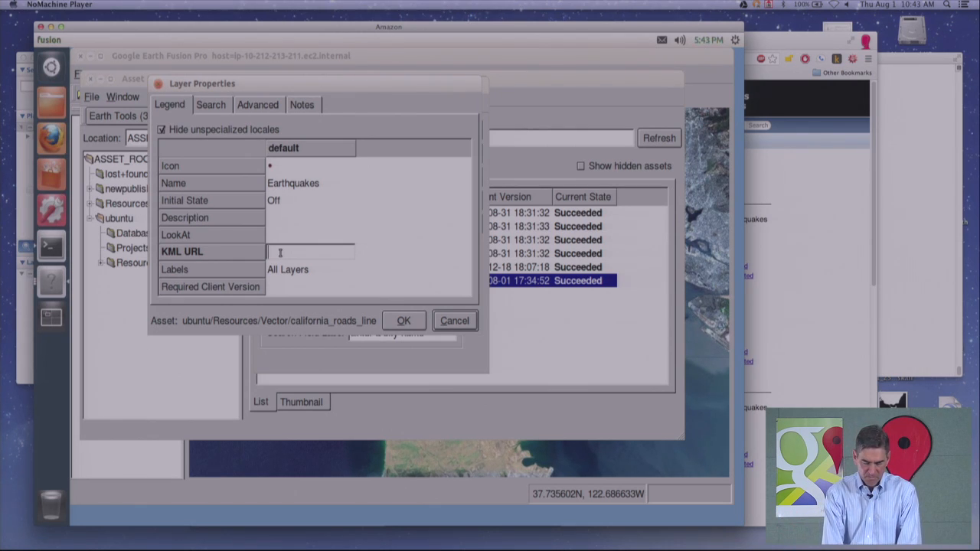
key("super+v")
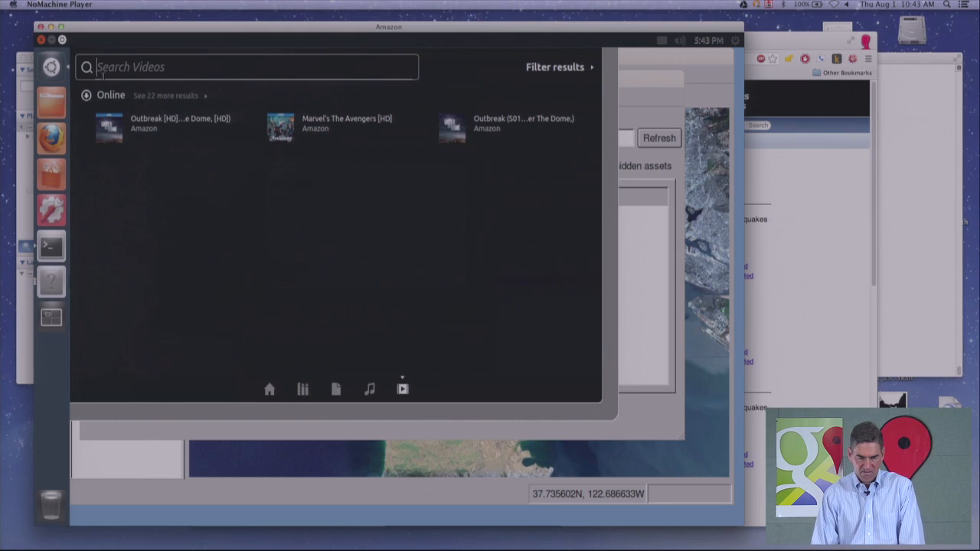
left_click(68, 73)
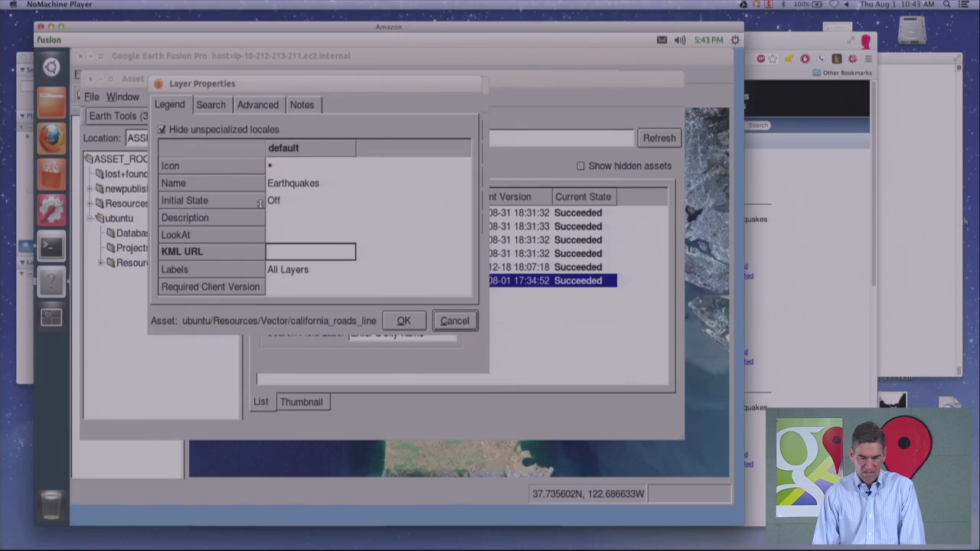
left_click(282, 256)
right_click(283, 253)
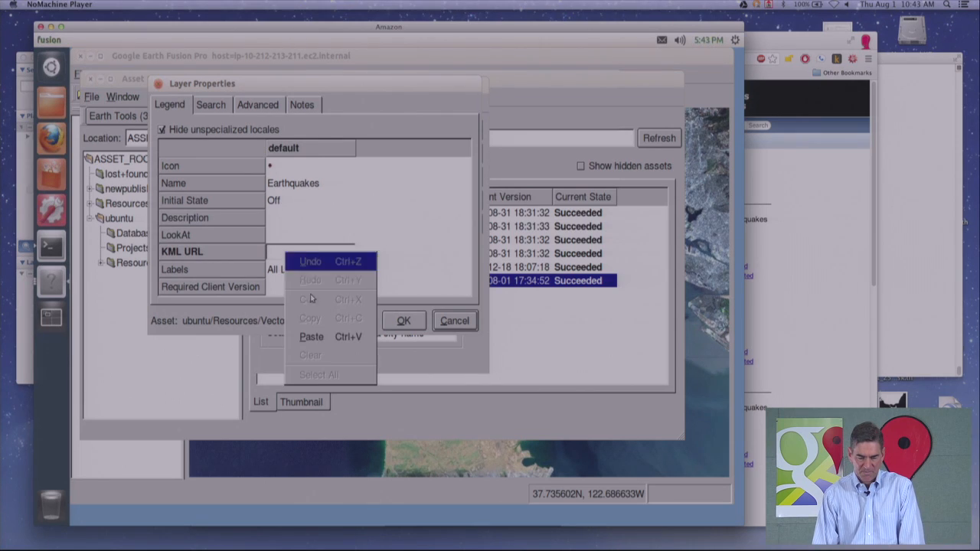
left_click(324, 337)
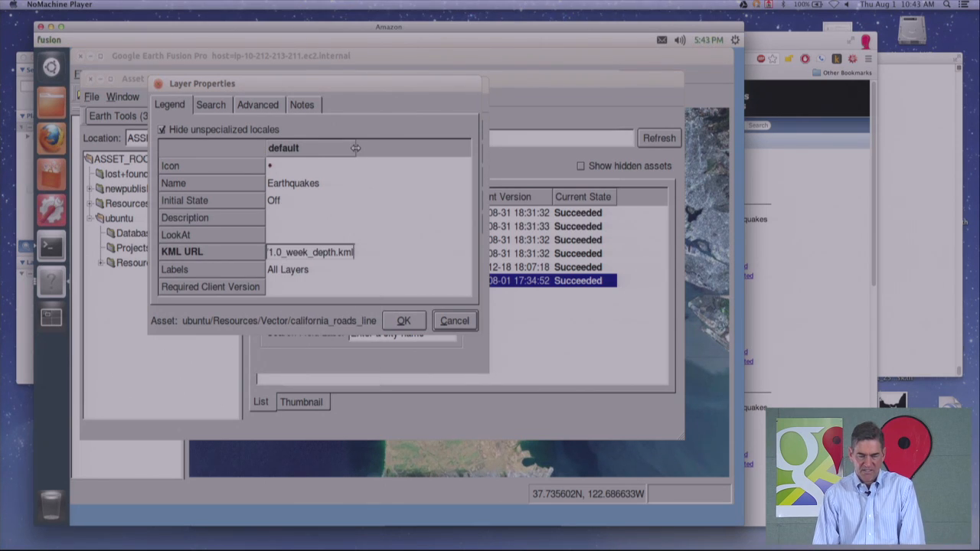
left_click_drag(356, 148, 443, 147)
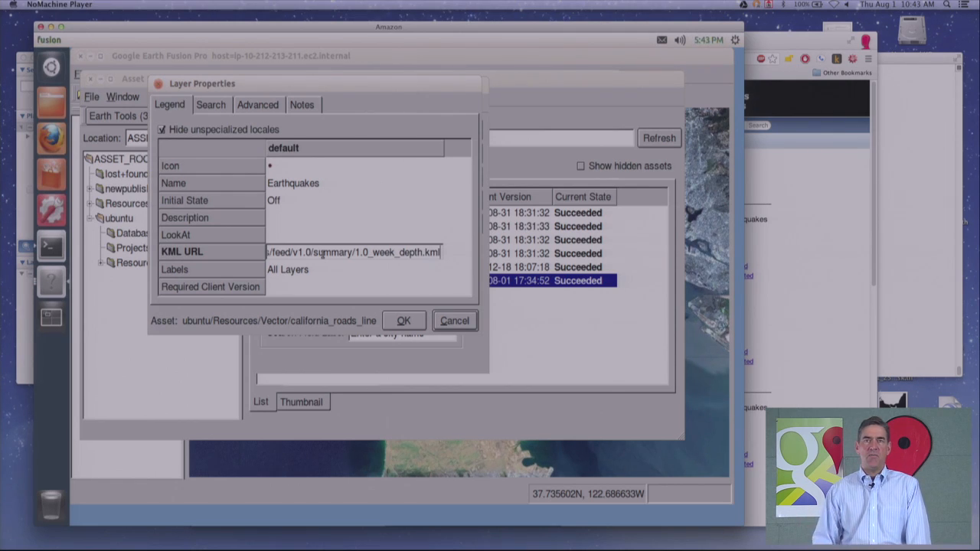
- Set the layer icon to earthquake64 and confirm the layer properties
double_click(284, 168)
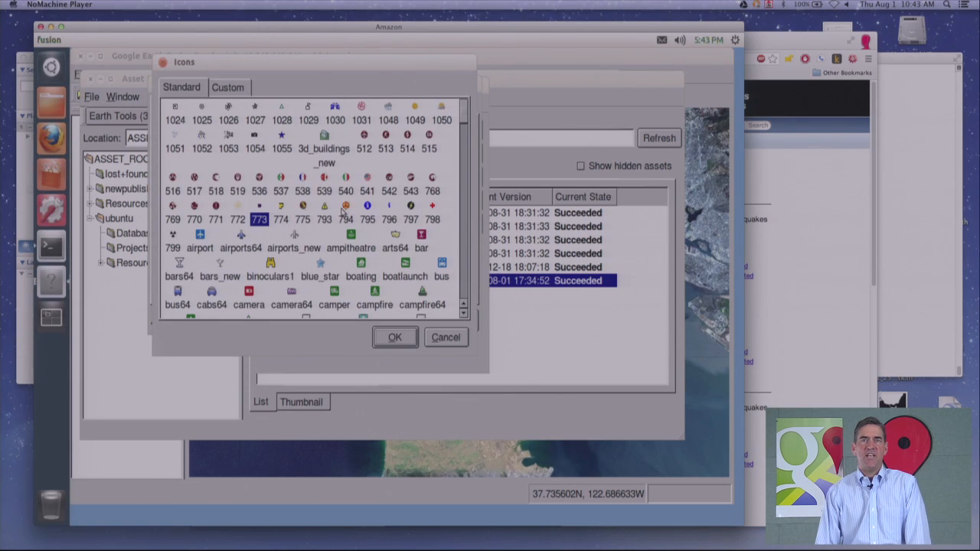
scroll(342, 212, "down", 4)
scroll(341, 211, "down", 4)
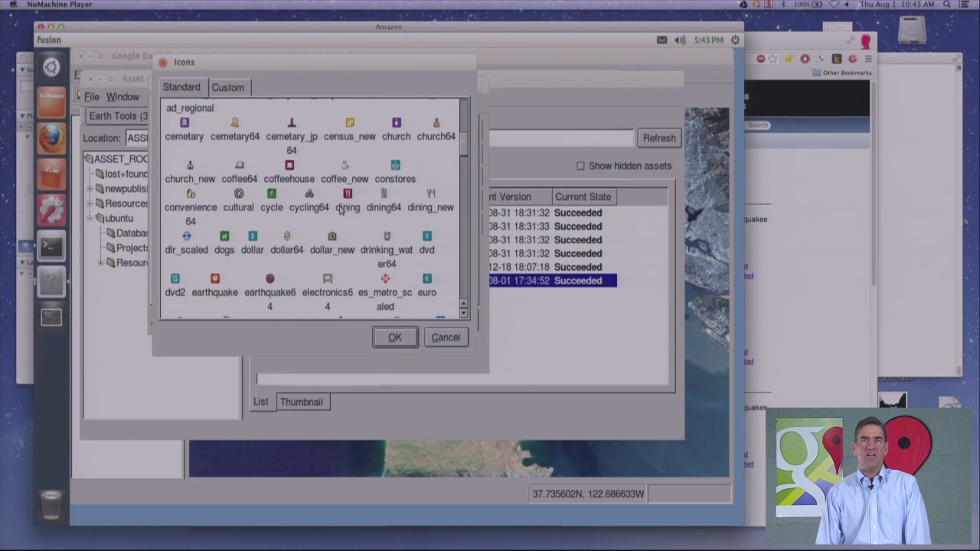
scroll(341, 211, "down", 3)
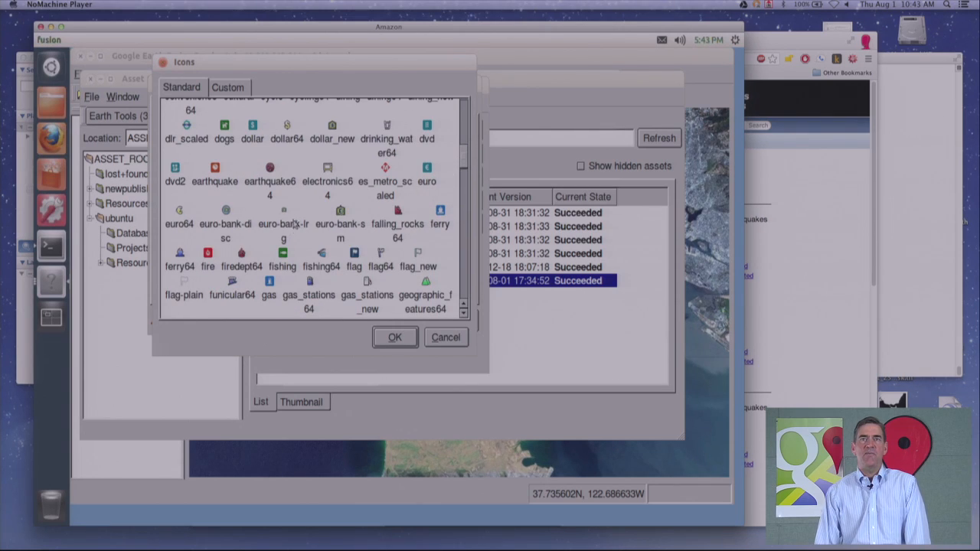
left_click(271, 175)
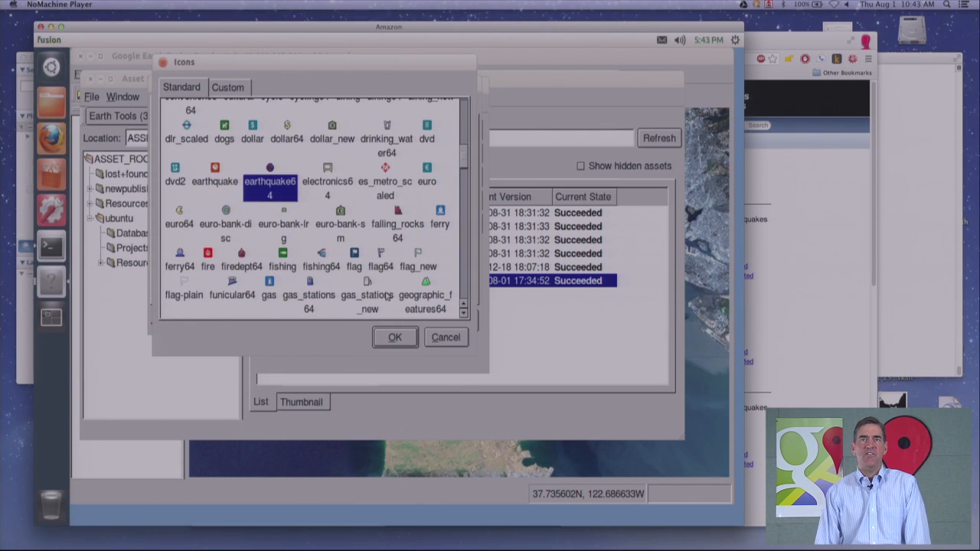
left_click(405, 337)
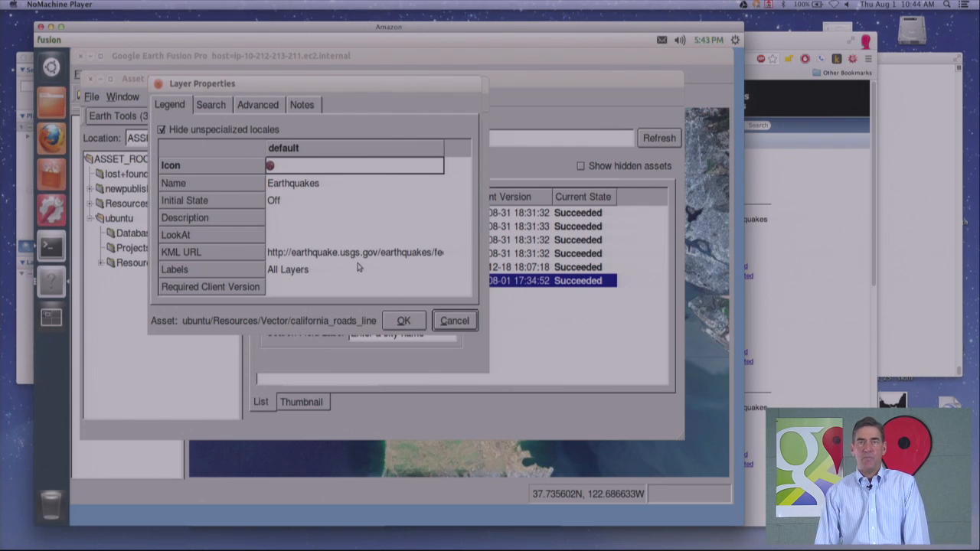
left_click(410, 325)
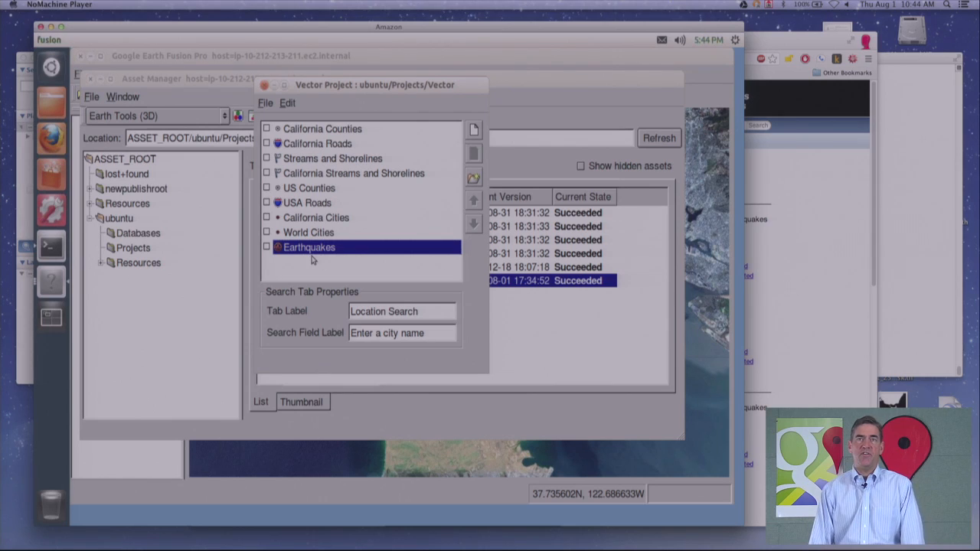
- Save the Vector project and build it
left_click(268, 106)
left_click(279, 122)
left_click(265, 103)
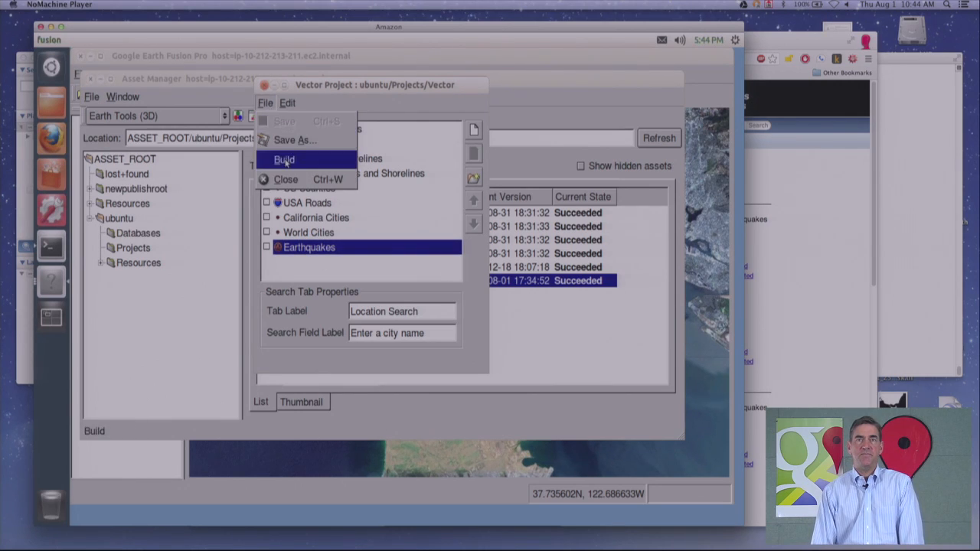
left_click(285, 160)
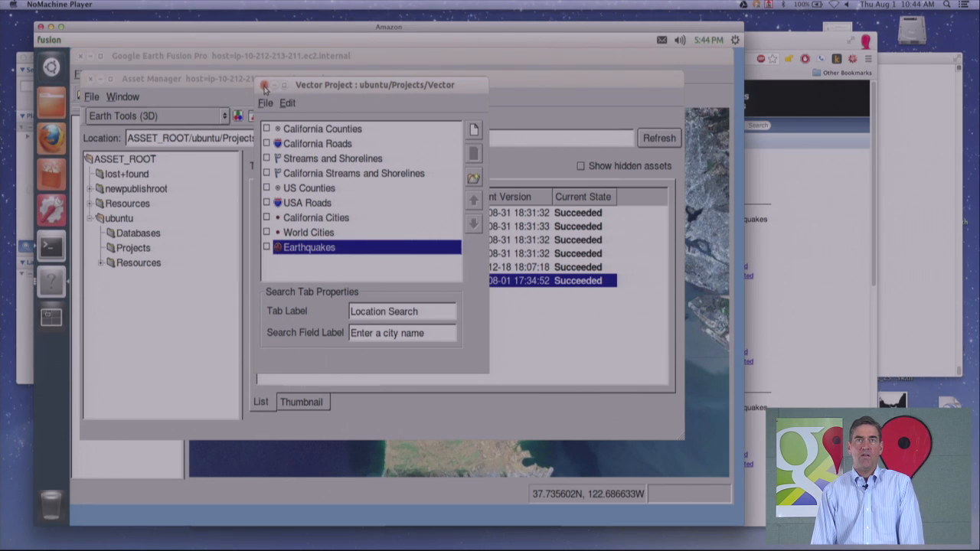
- Close the Vector project and build the GoogleEarth database in Databases
left_click(264, 85)
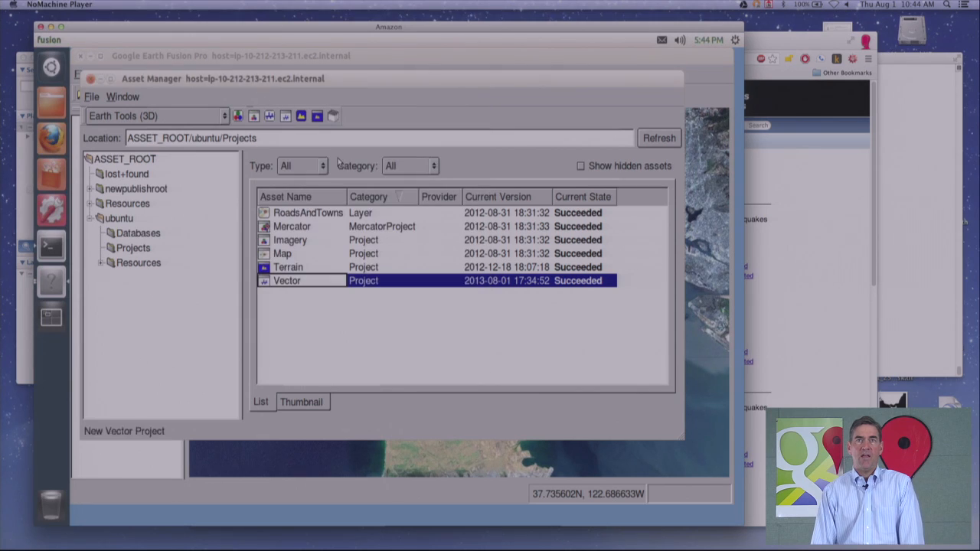
left_click(138, 233)
left_click(313, 217)
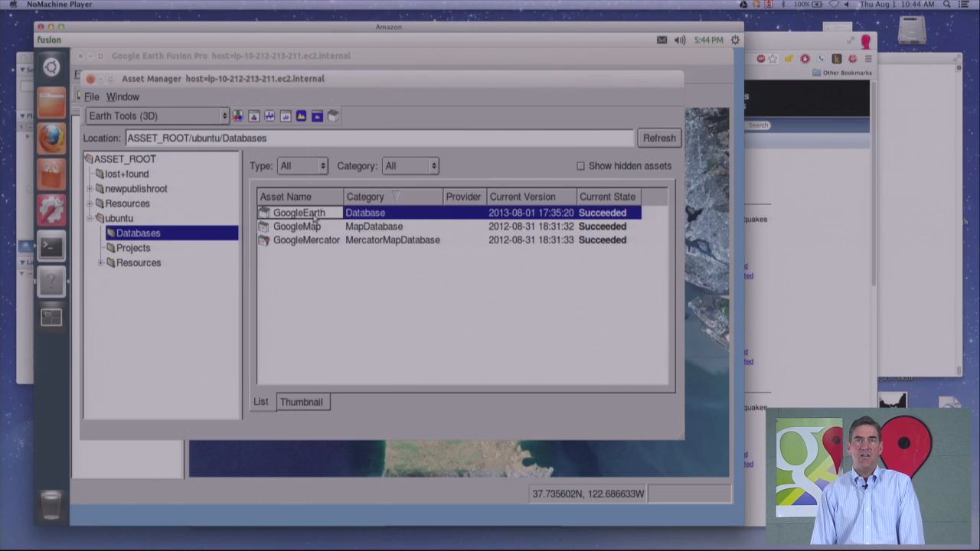
right_click(313, 217)
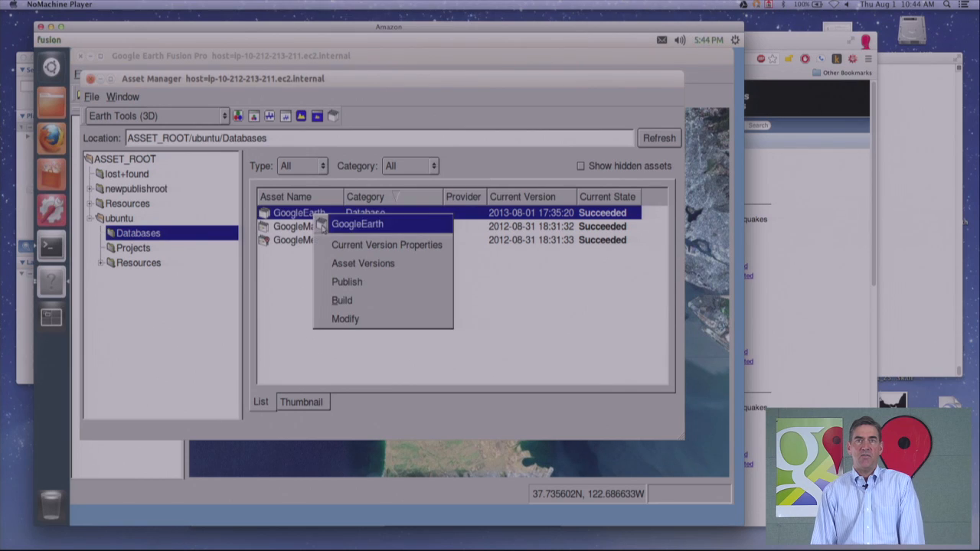
left_click(356, 300)
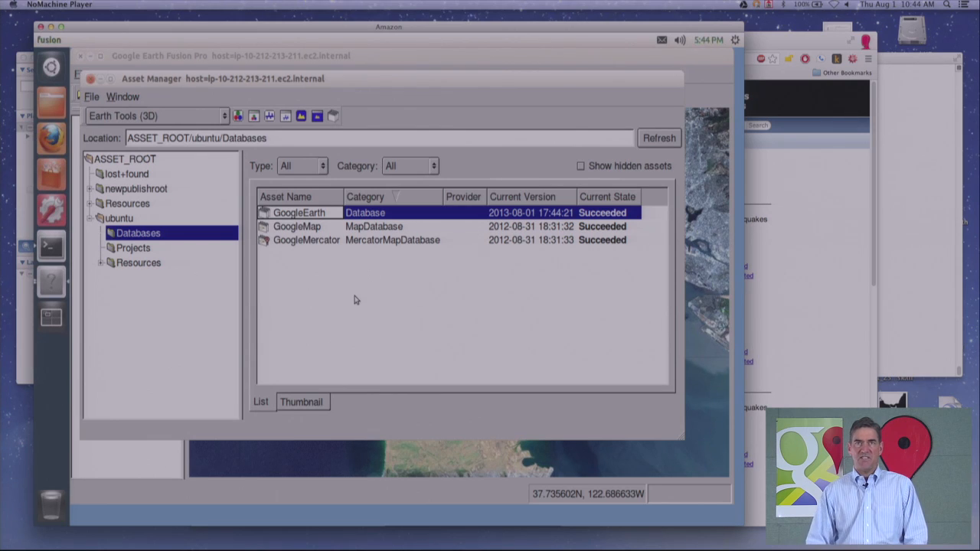
- Publish the GoogleEarth database to the External GEE server association
right_click(284, 212)
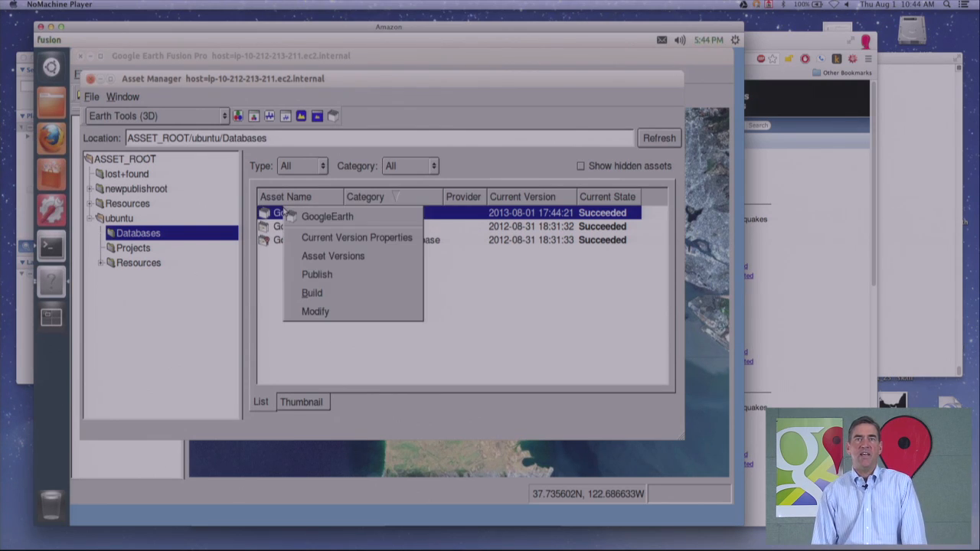
left_click(317, 274)
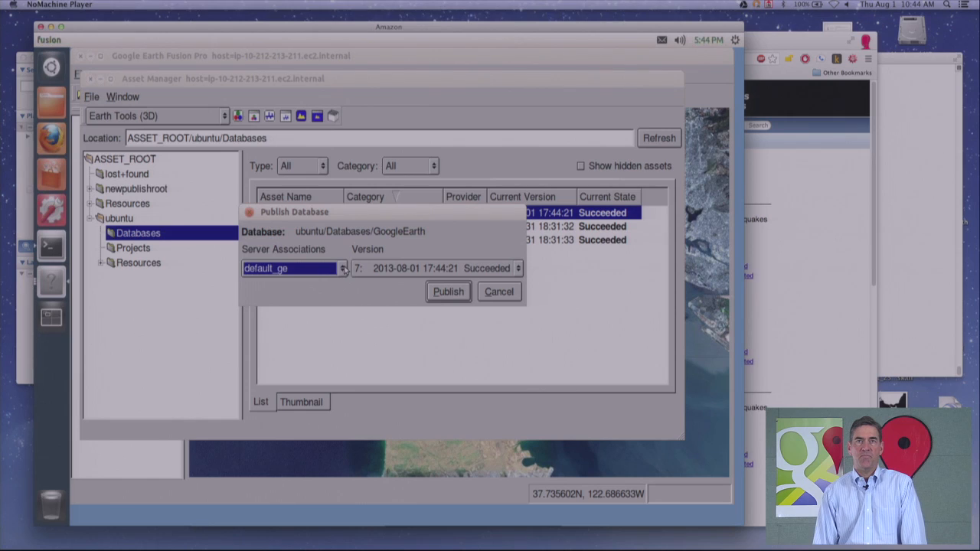
left_click(342, 269)
scroll(349, 303, "down", 1)
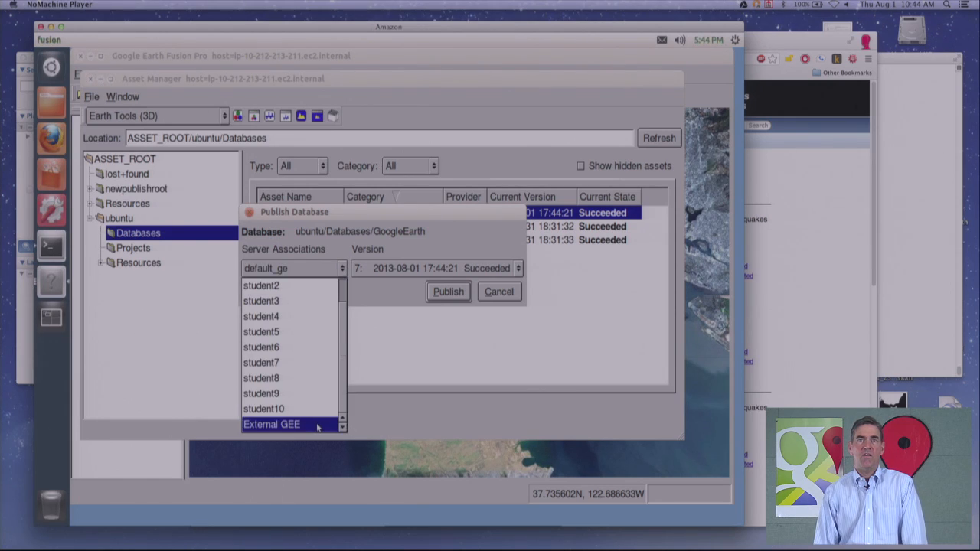
left_click(319, 424)
left_click(459, 294)
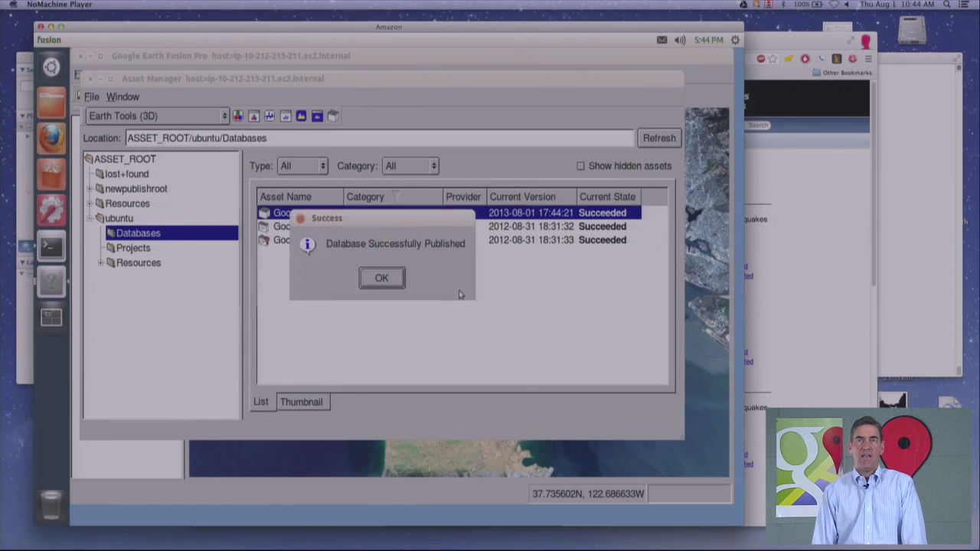
left_click(382, 277)
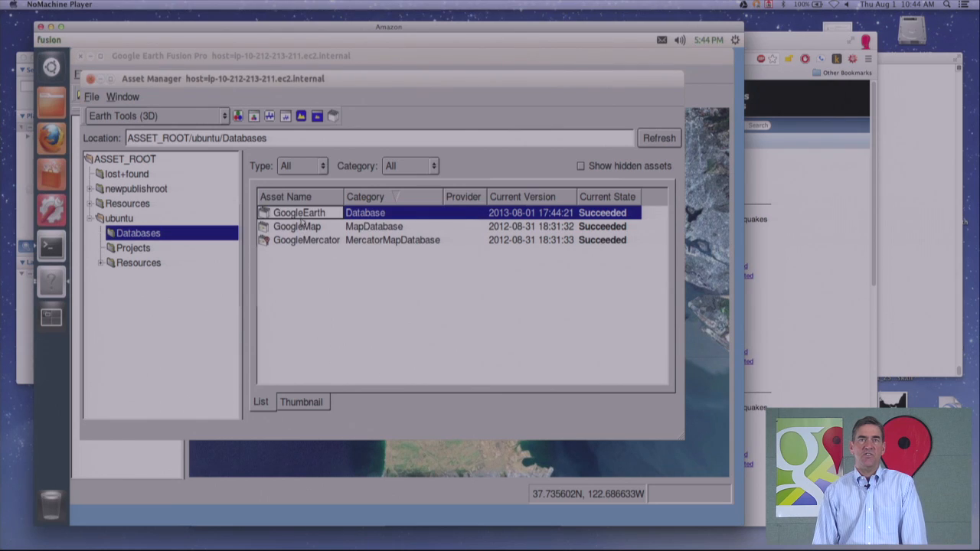
- Publish the GoogleEarth database again with a different server association chosen from the list
right_click(304, 215)
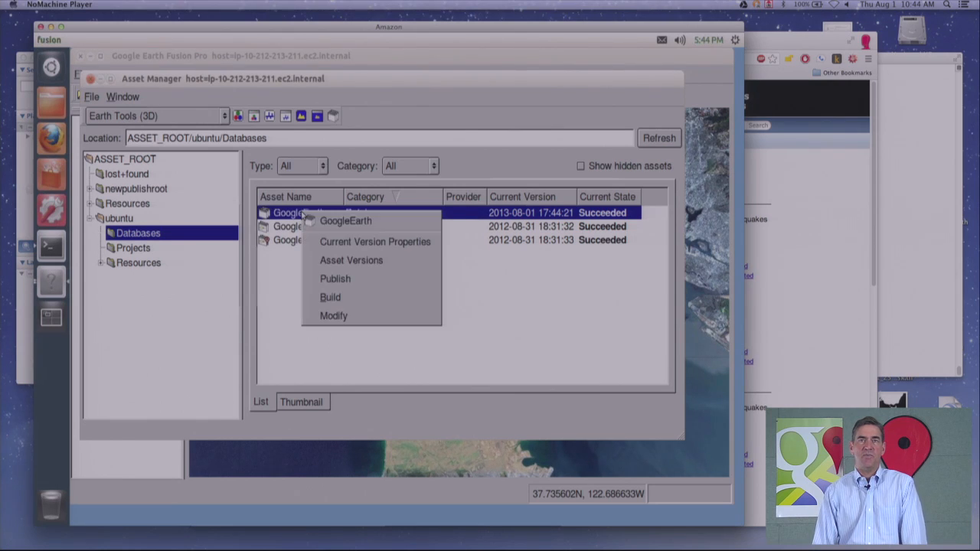
left_click(360, 280)
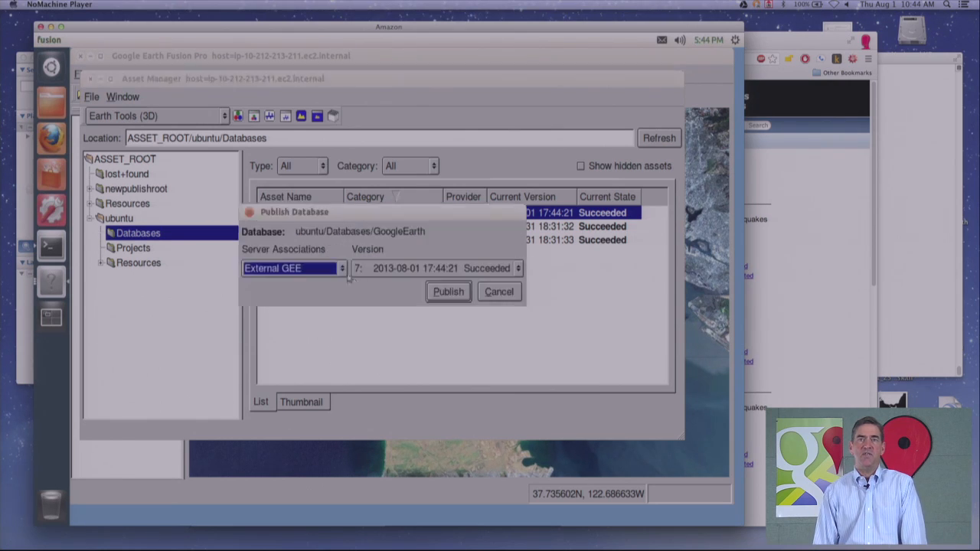
left_click(344, 270)
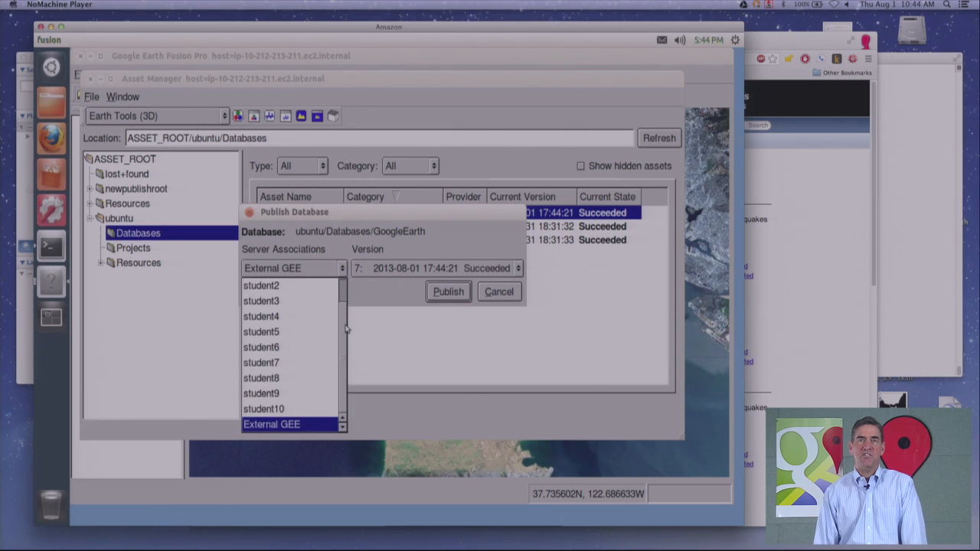
scroll(346, 325, "up", 2)
left_click(324, 285)
left_click(449, 291)
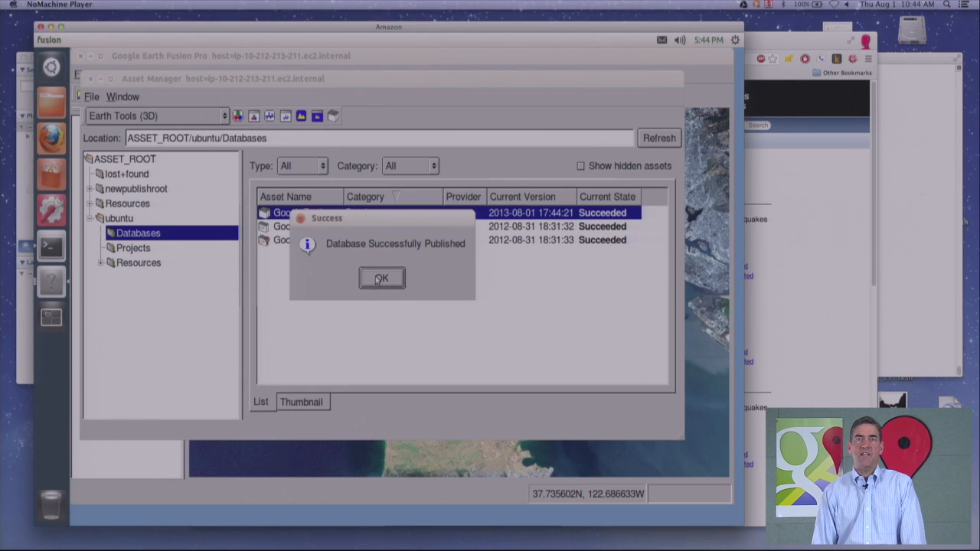
left_click(379, 278)
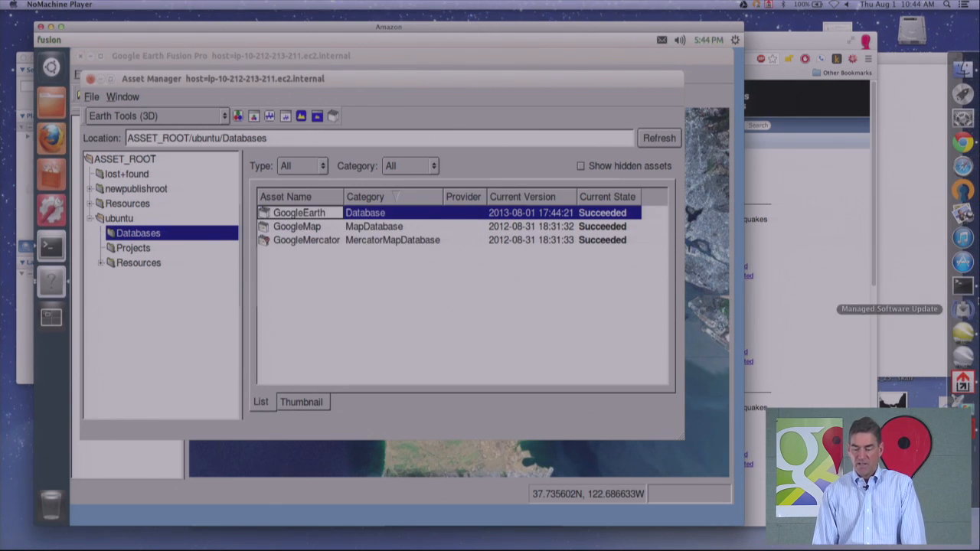
- Switch to Google Earth EC, sign out of the server and sign back in
left_click(963, 333)
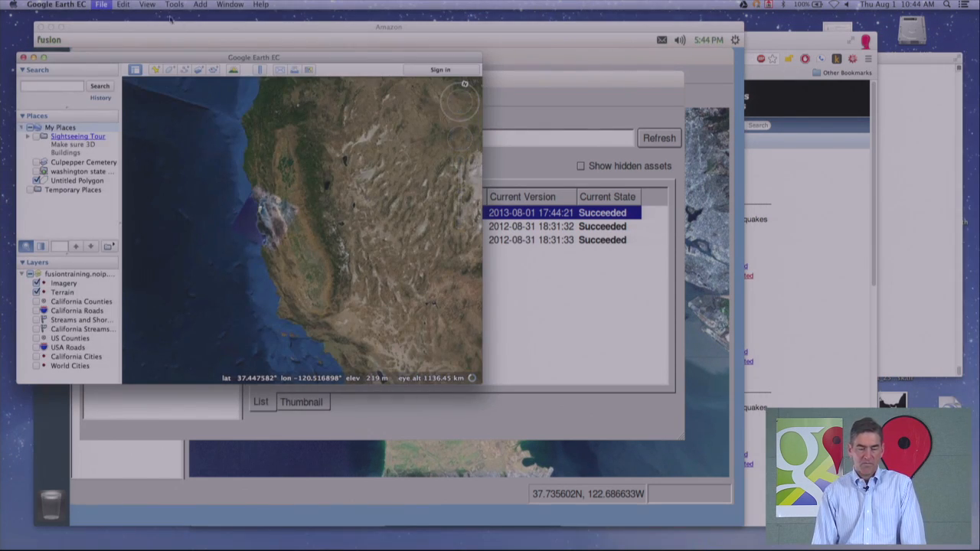
left_click(107, 6)
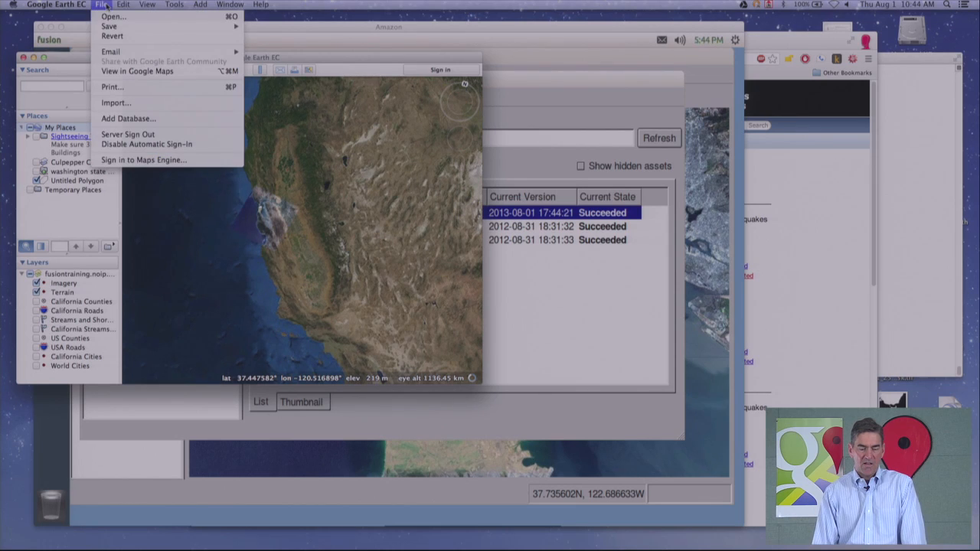
left_click(132, 135)
left_click_drag(179, 63, 277, 61)
left_click(100, 7)
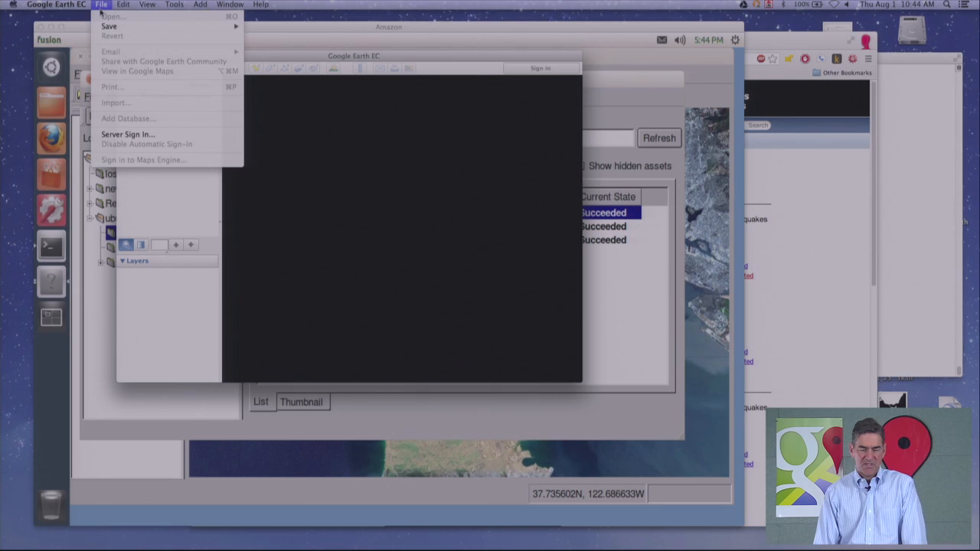
left_click(131, 135)
left_click(574, 306)
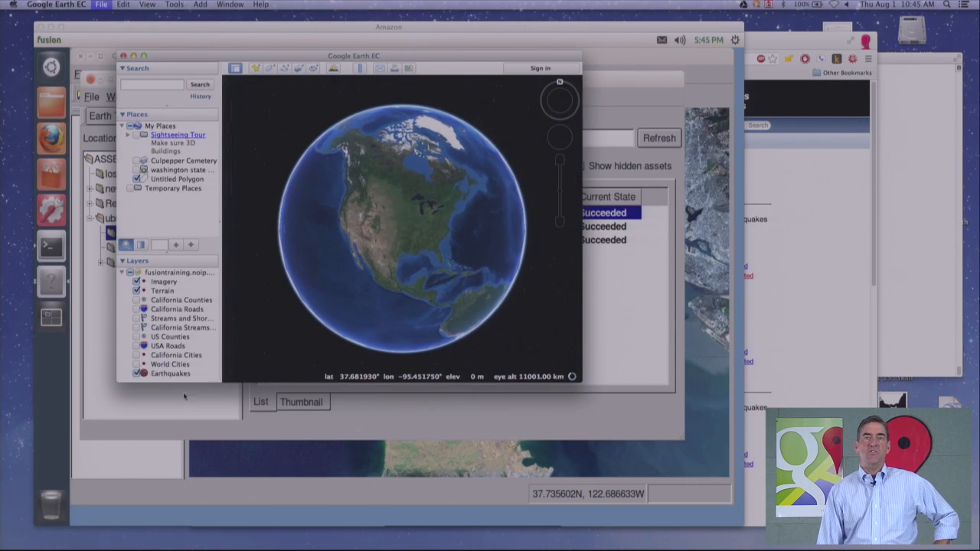
- Turn on the Earthquakes layer and zoom into central California to view the plotted quakes
left_click(136, 374)
left_click_drag(350, 237, 379, 243)
scroll(380, 243, "up", 8)
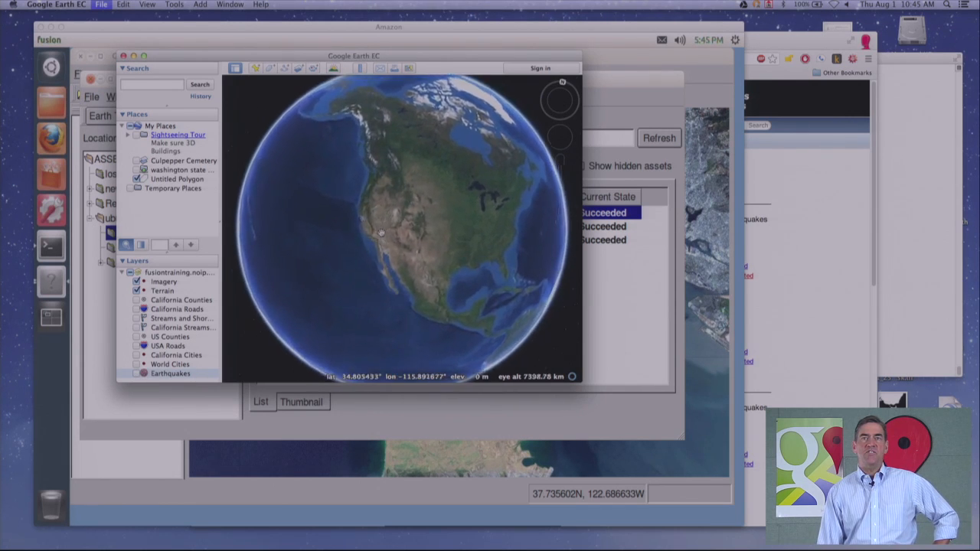
left_click(137, 374)
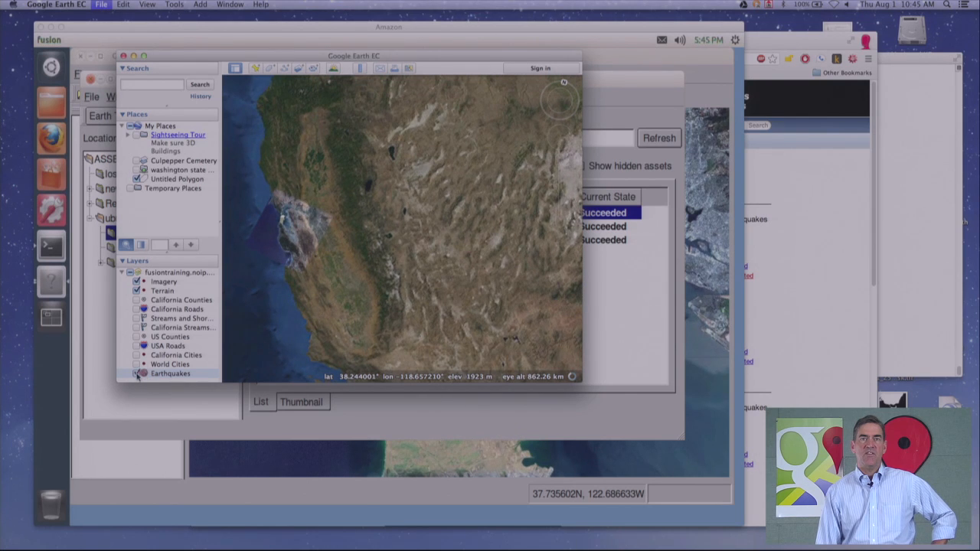
scroll(378, 283, "up", 5)
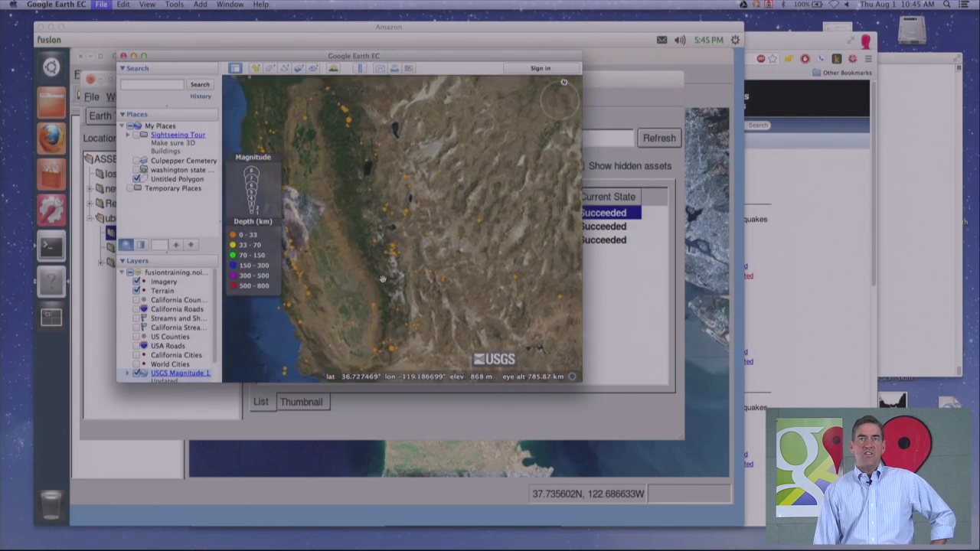
left_click_drag(395, 299, 393, 313)
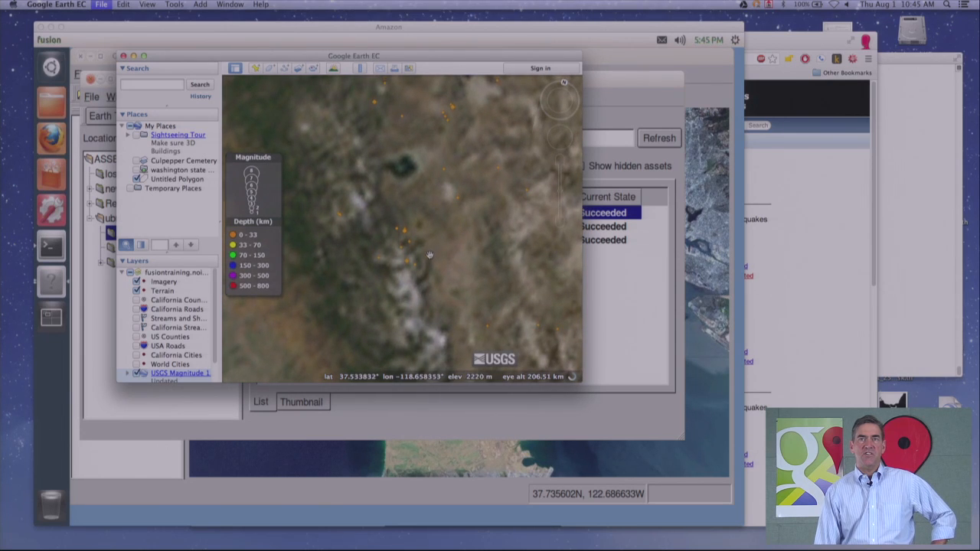
- Open one earthquake's details balloon and close it again
left_click(428, 259)
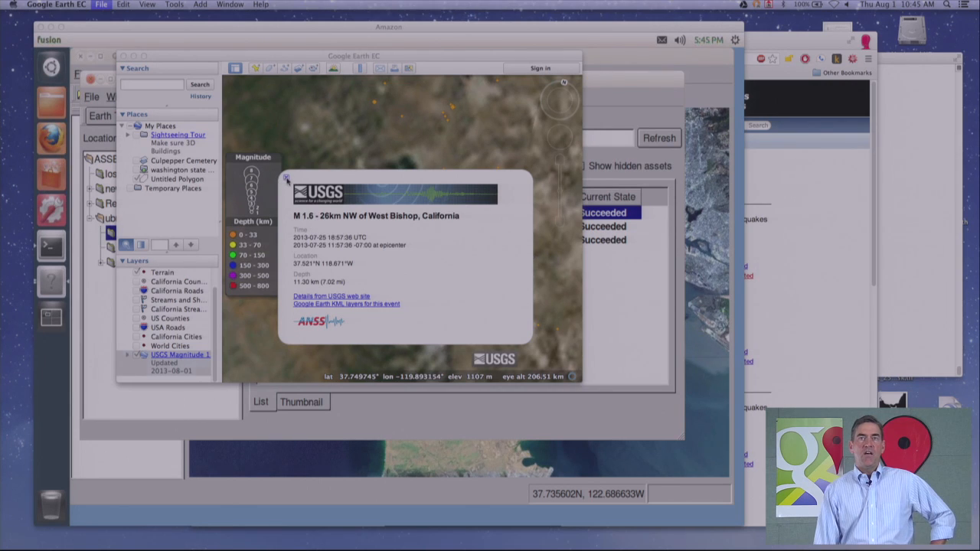
left_click(286, 180)
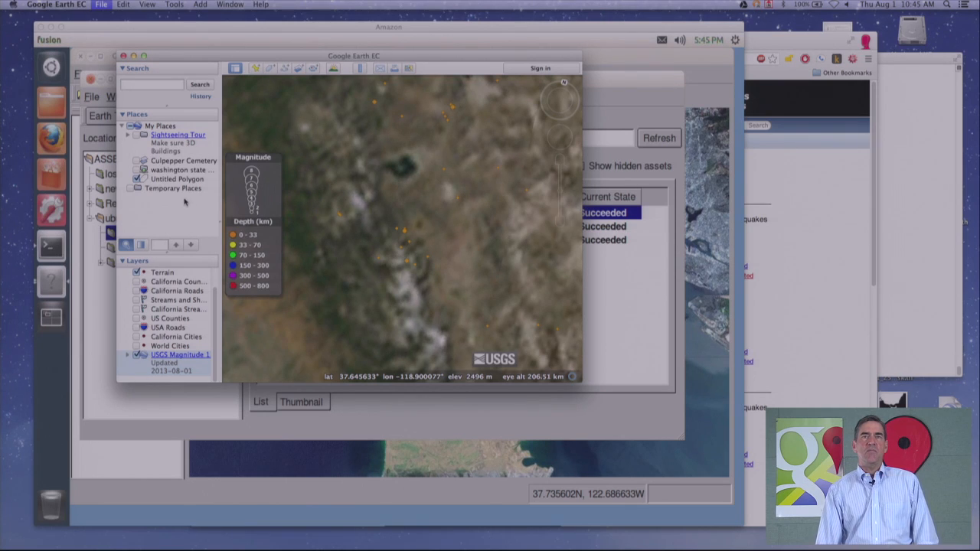
left_click(175, 170)
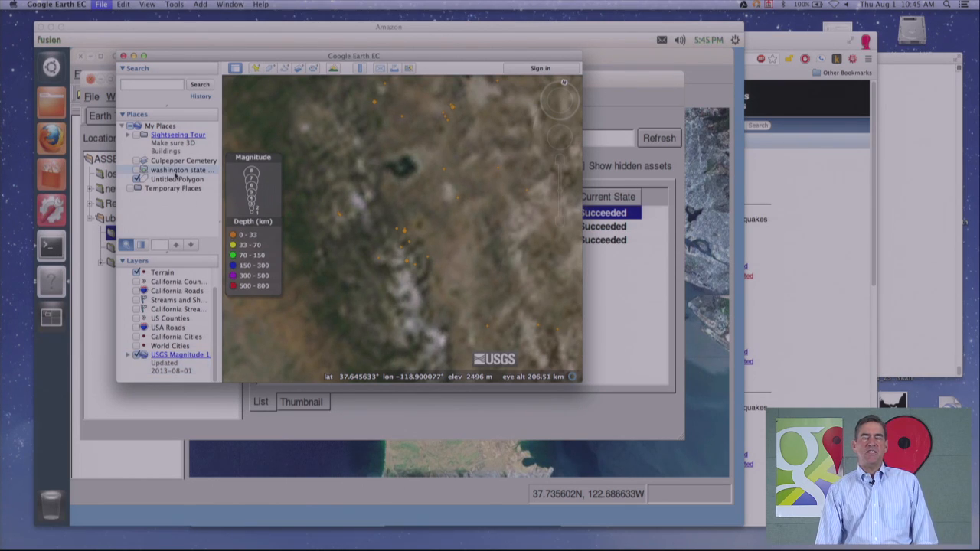
- Open the USGS Past 7 Days Colored by Depth KML feed from the browser and hide the database's earthquake layer
left_click(816, 264)
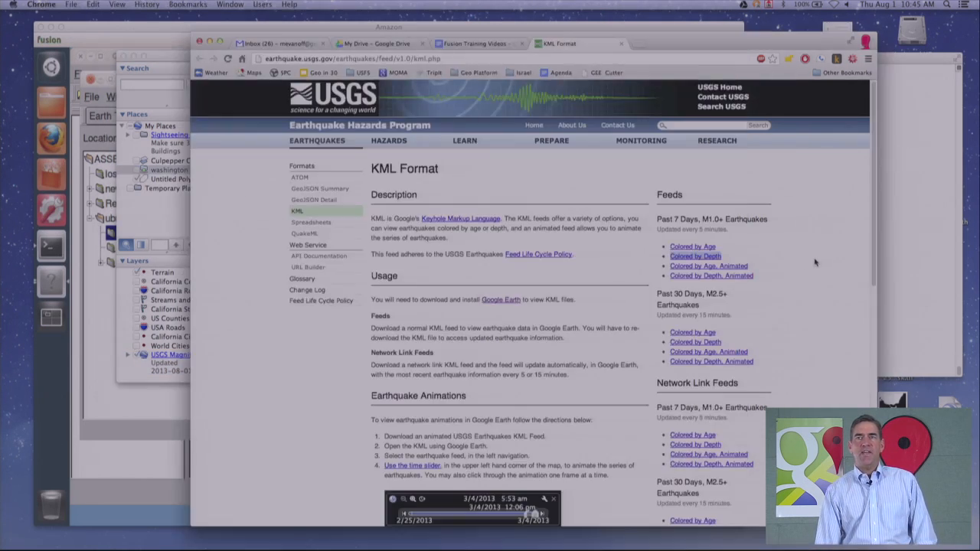
left_click(676, 261)
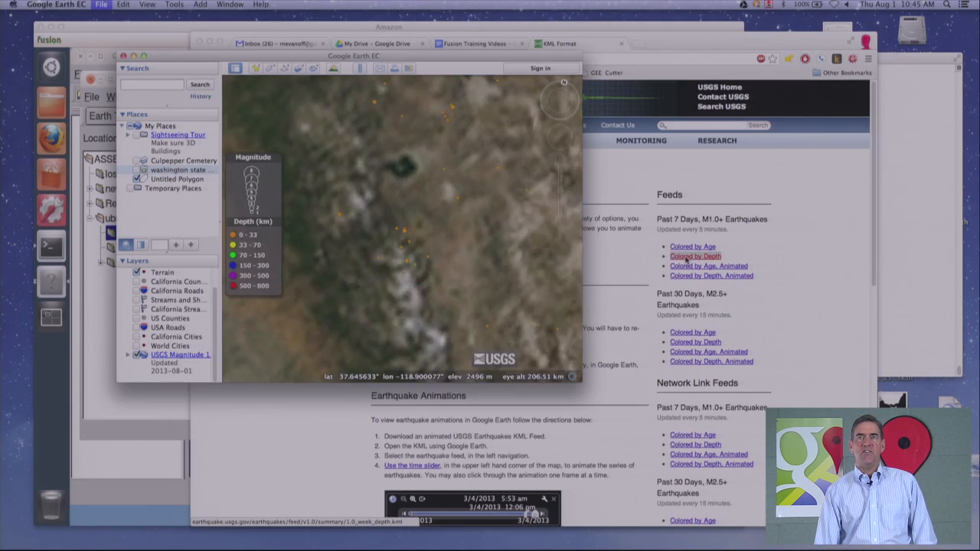
left_click(138, 356)
- Expand the temporary USGS Magnitude feed, view its context menu without choosing anything, and turn the feed off
left_click(129, 199)
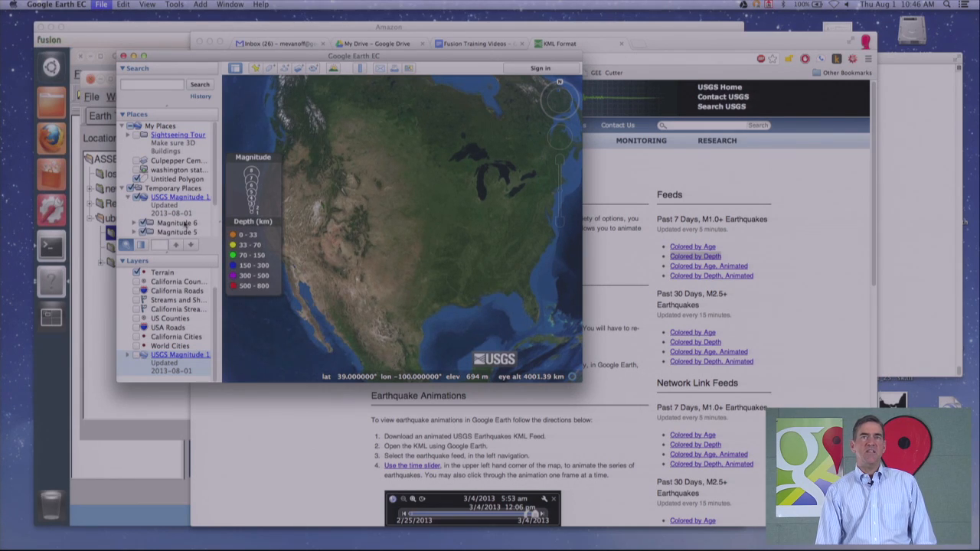
left_click(181, 206)
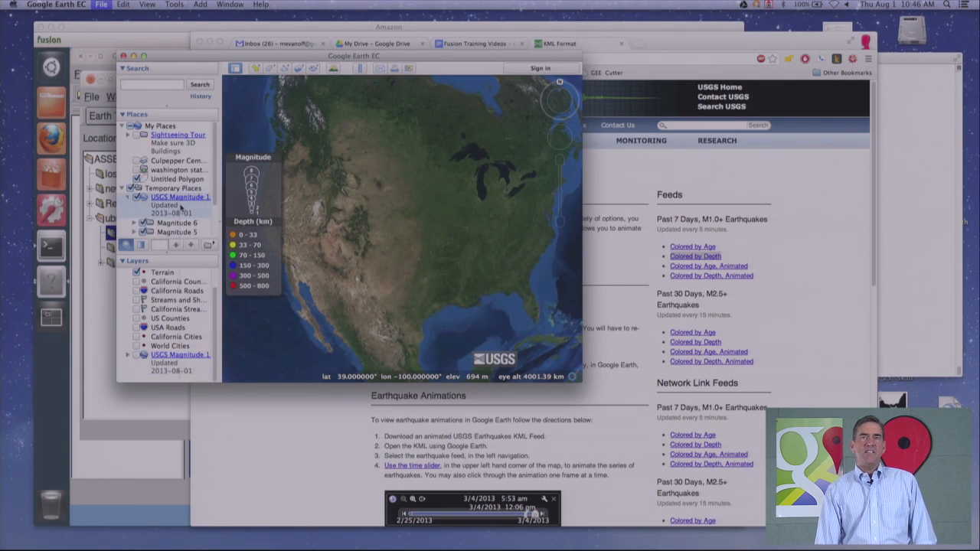
right_click(181, 207)
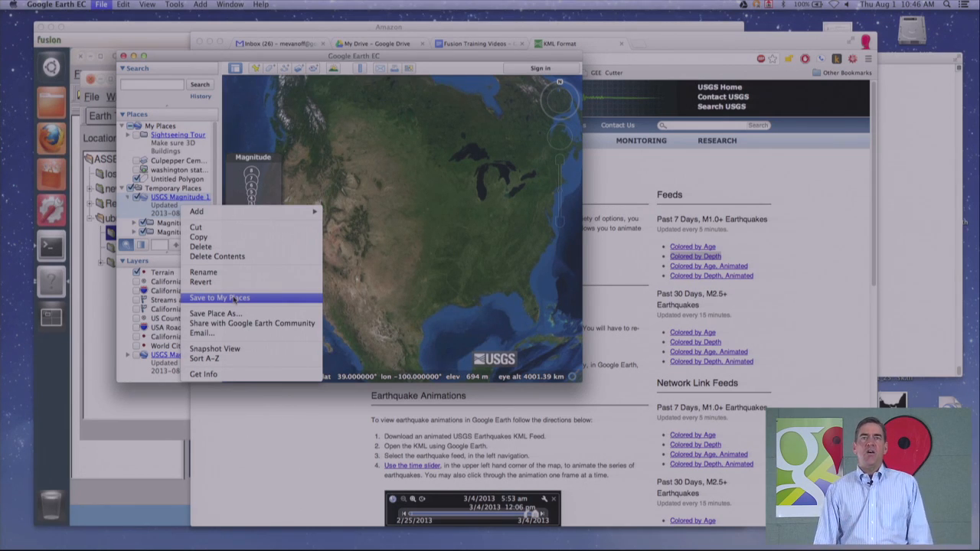
left_click(164, 267)
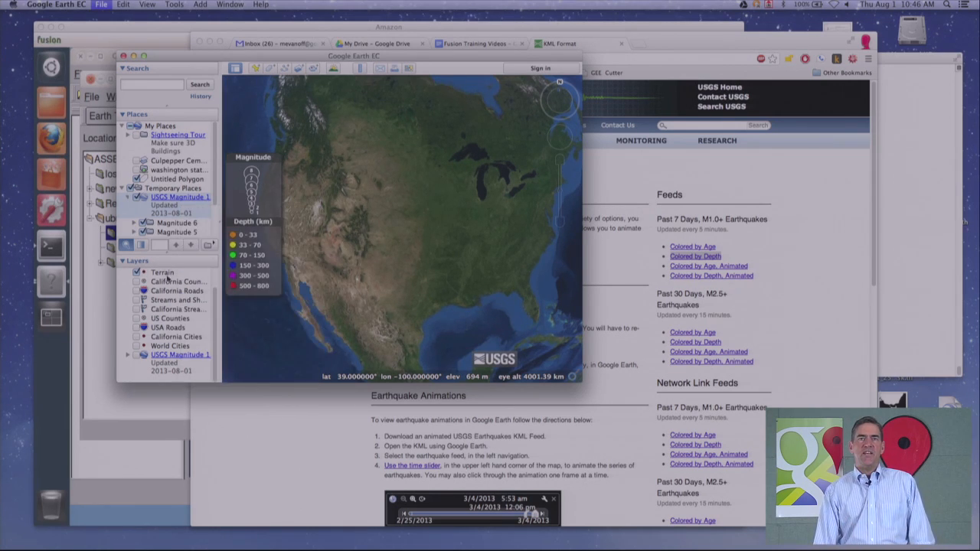
left_click(184, 371)
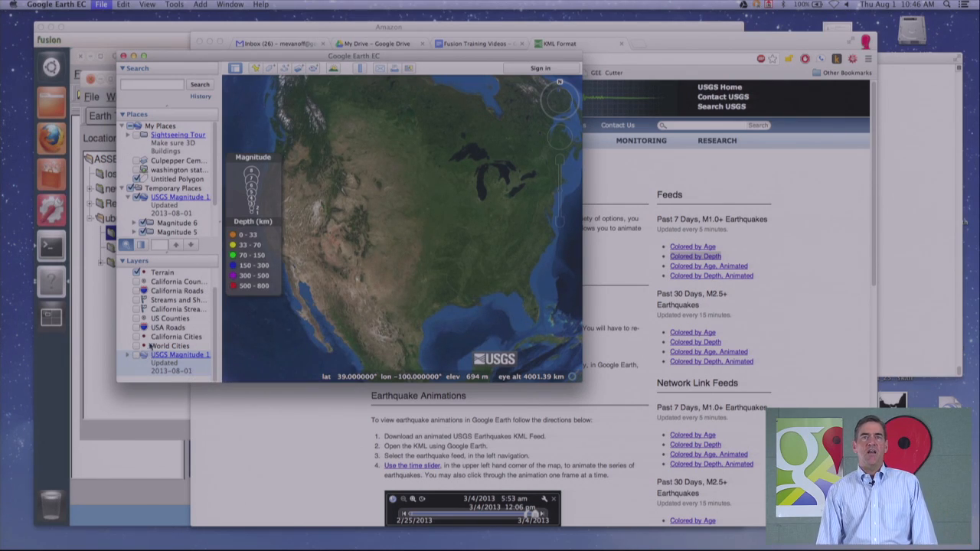
left_click(139, 196)
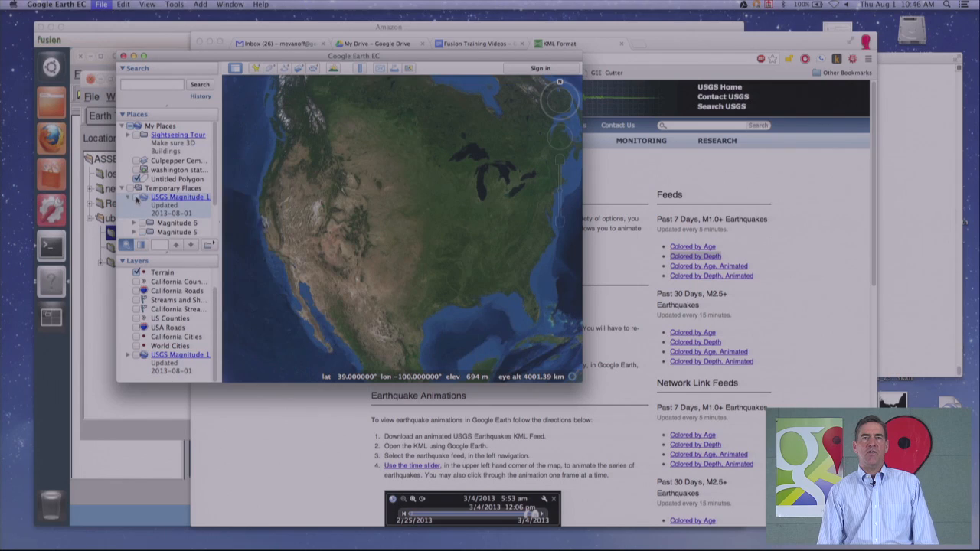